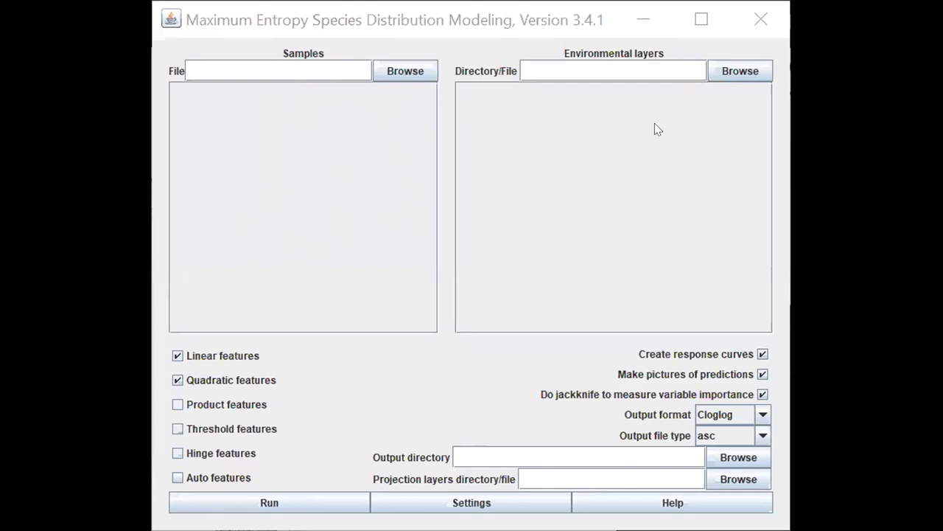
# - Browse for the samples file and go to the PhD UTU folder within Dropbox and PPC
pyautogui.click(408, 72)
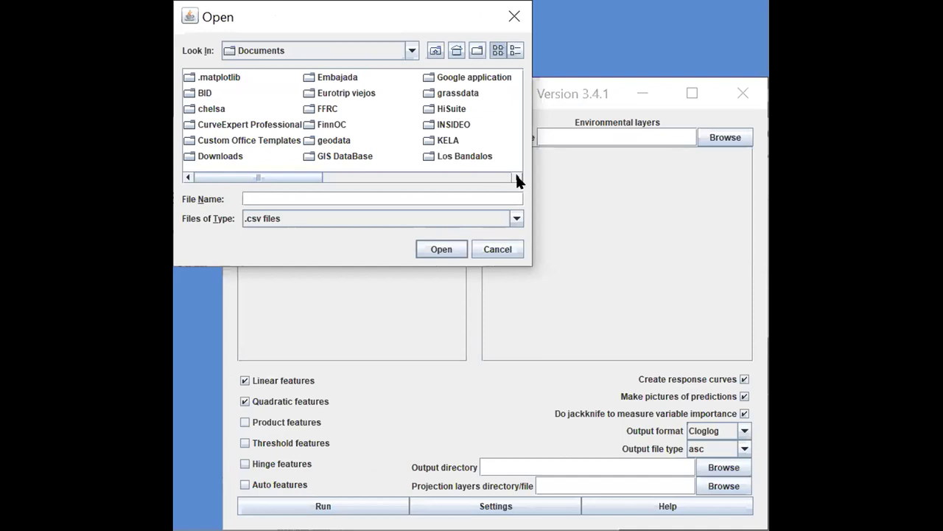
pyautogui.click(516, 177)
pyautogui.moveTo(415, 177); pyautogui.dragTo(302, 175)
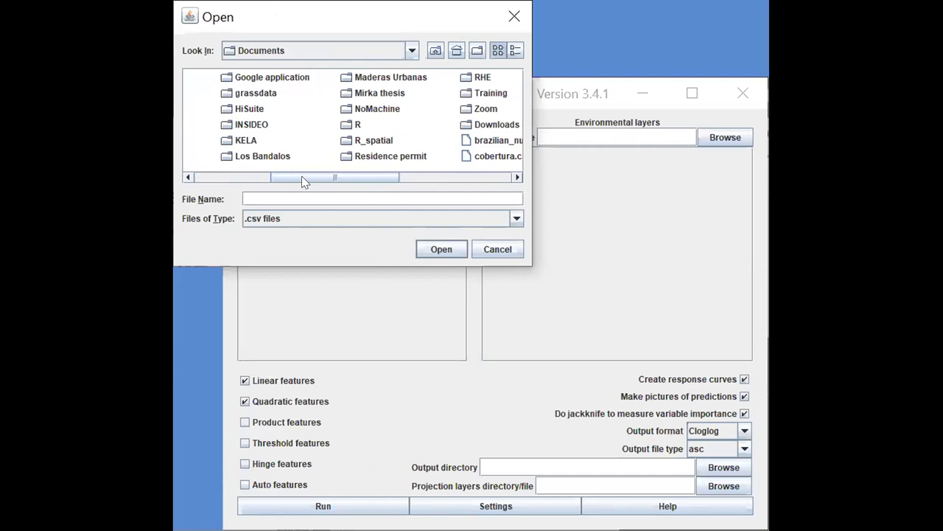
pyautogui.click(436, 50)
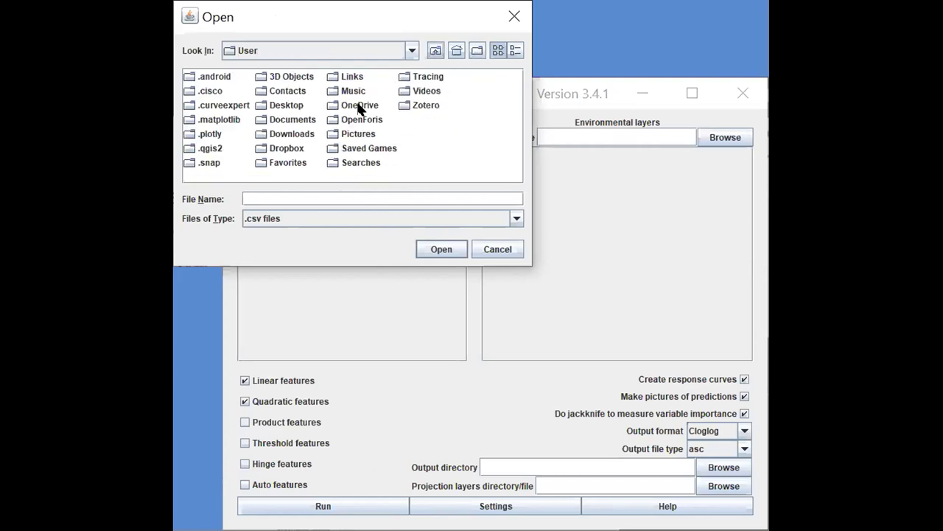
pyautogui.doubleClick(283, 149)
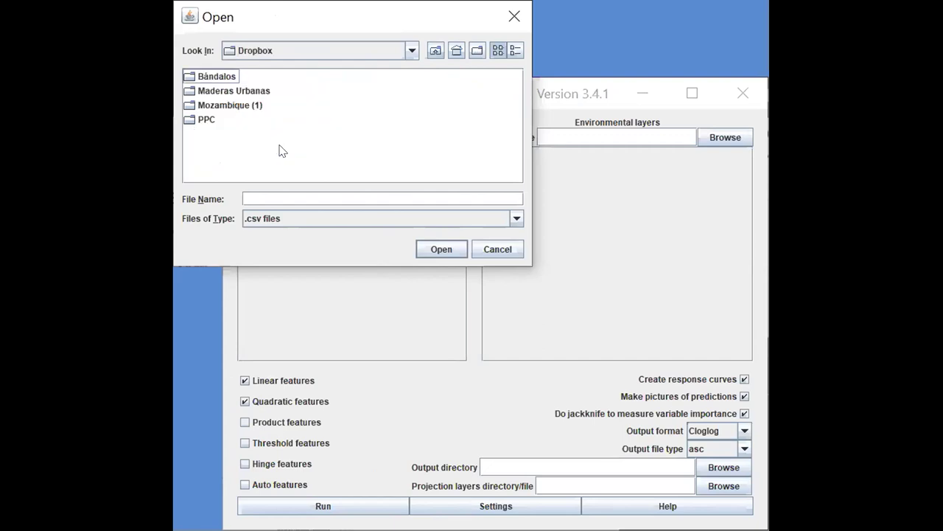
pyautogui.click(205, 123)
pyautogui.doubleClick(205, 120)
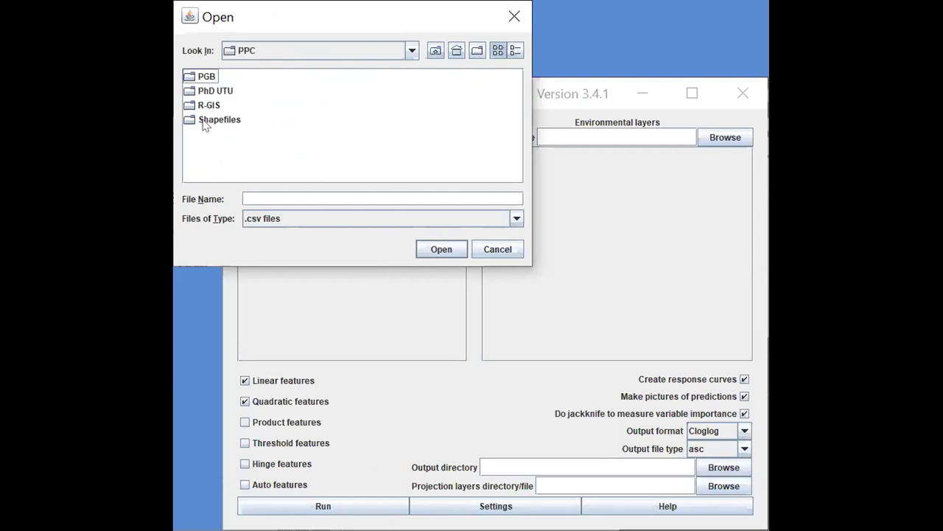
pyautogui.click(210, 87)
pyautogui.doubleClick(210, 87)
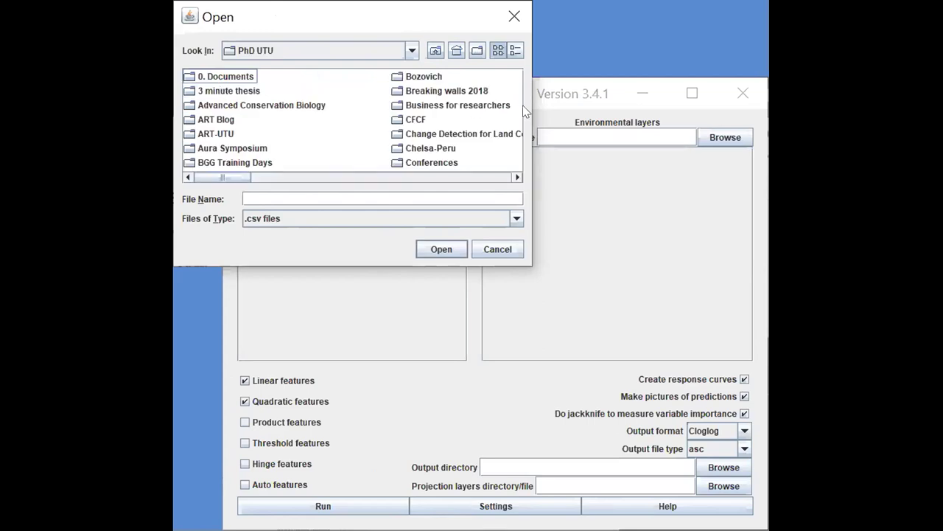
# - Go into the Spatial biodiversity and landscape ecology folder and open its SDM data and SDM subfolders
pyautogui.click(516, 177)
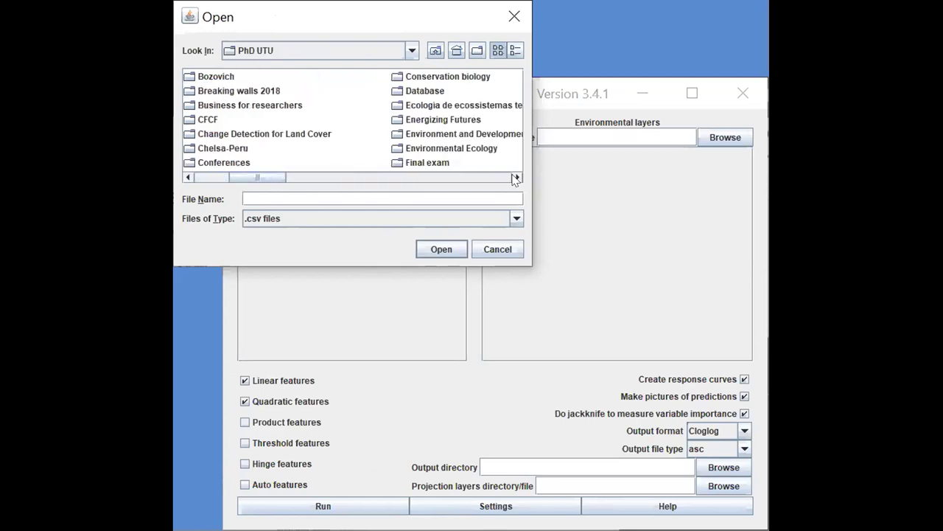
pyautogui.click(516, 178)
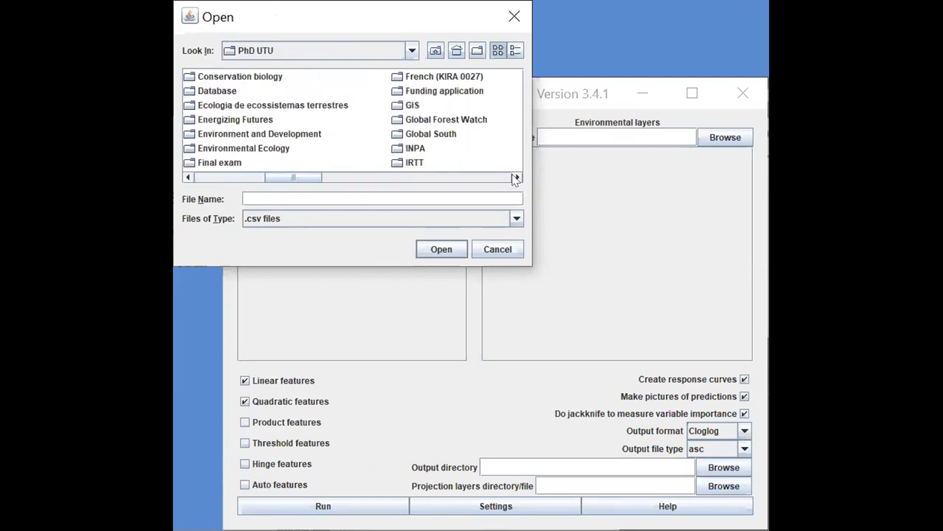
pyautogui.click(516, 177)
pyautogui.click(516, 177)
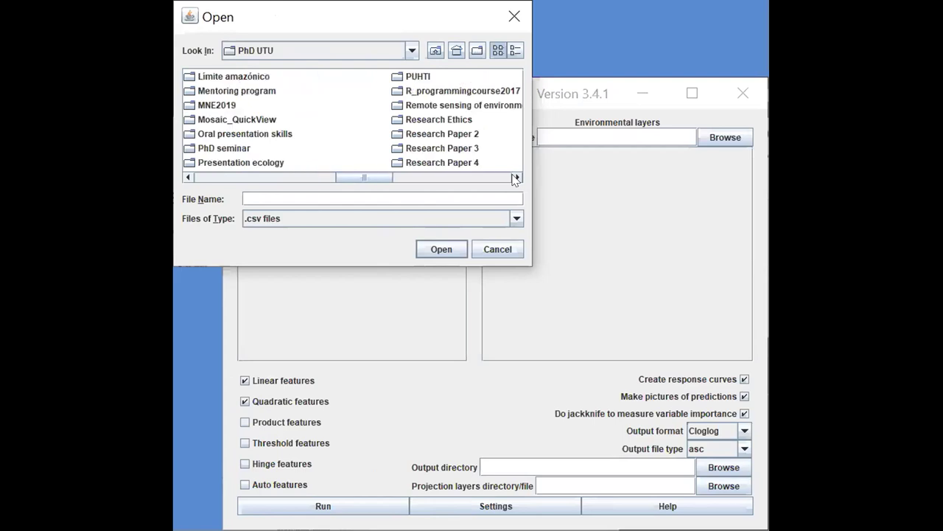
pyautogui.hscroll(1, 478, 133)
pyautogui.doubleClick(478, 133)
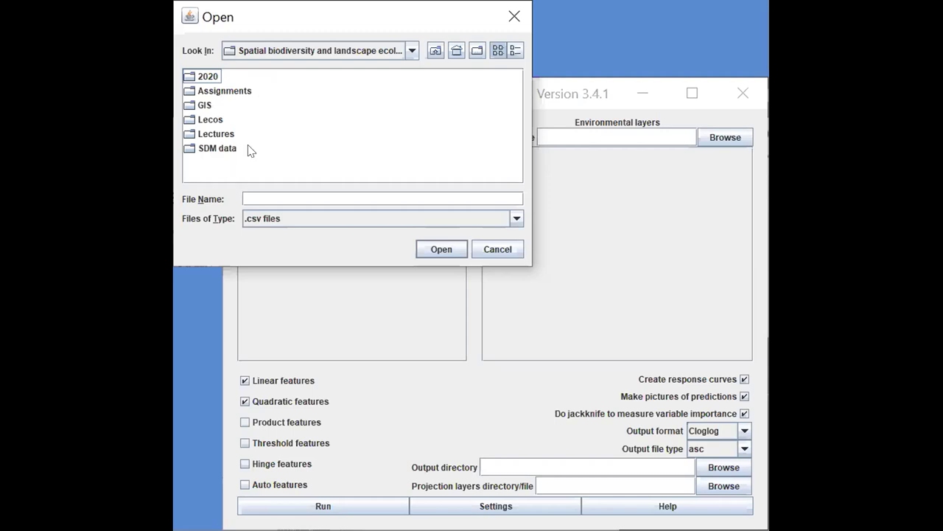
pyautogui.doubleClick(223, 152)
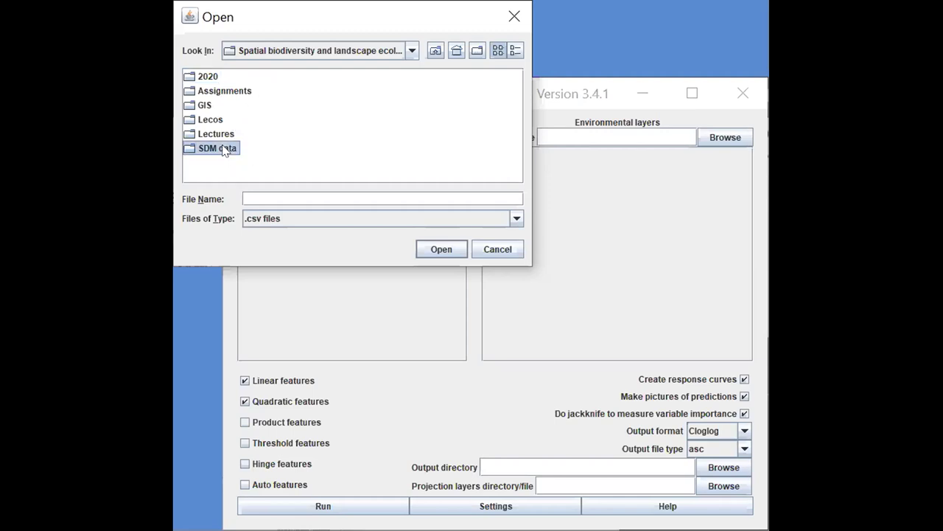
pyautogui.doubleClick(209, 106)
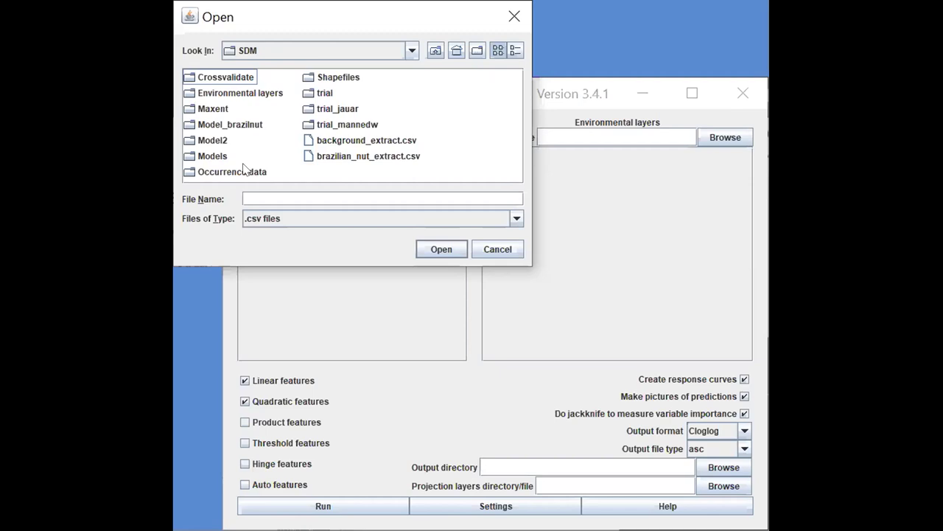
# - Load brazilian_nut.csv from the Occurrence data folder as the samples file
pyautogui.click(244, 168)
pyautogui.doubleClick(244, 168)
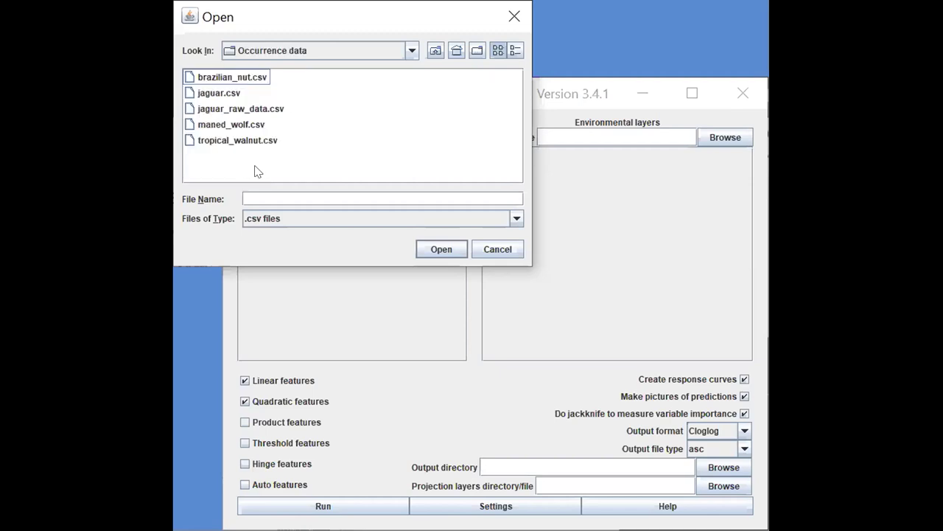
pyautogui.click(234, 78)
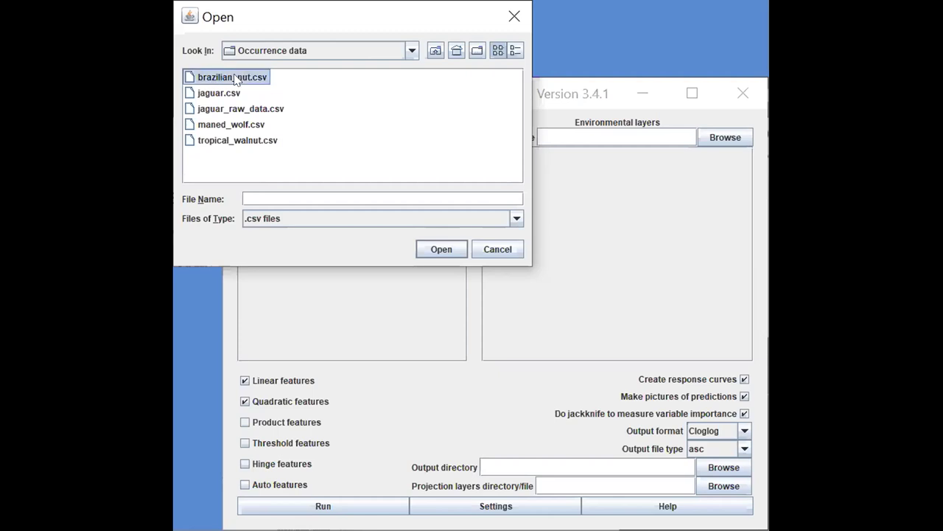
pyautogui.click(448, 244)
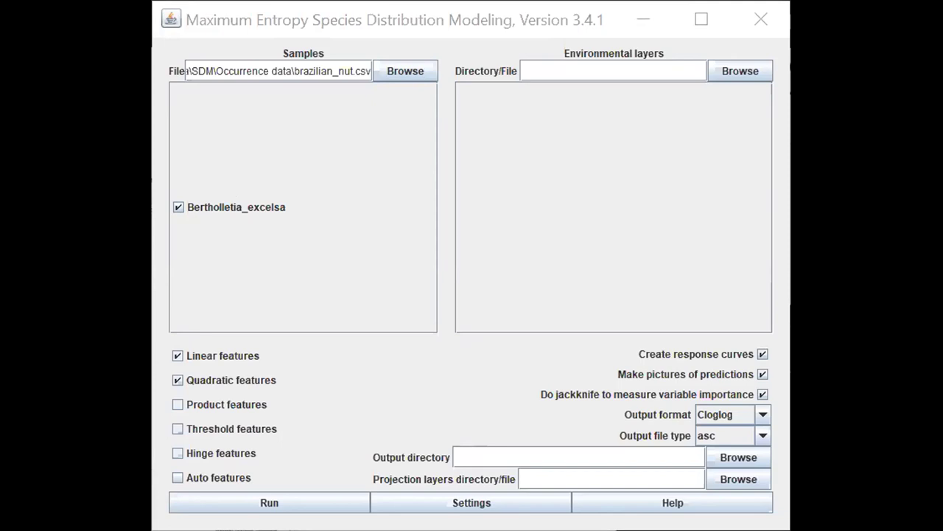
pyautogui.click(179, 478)
pyautogui.click(178, 478)
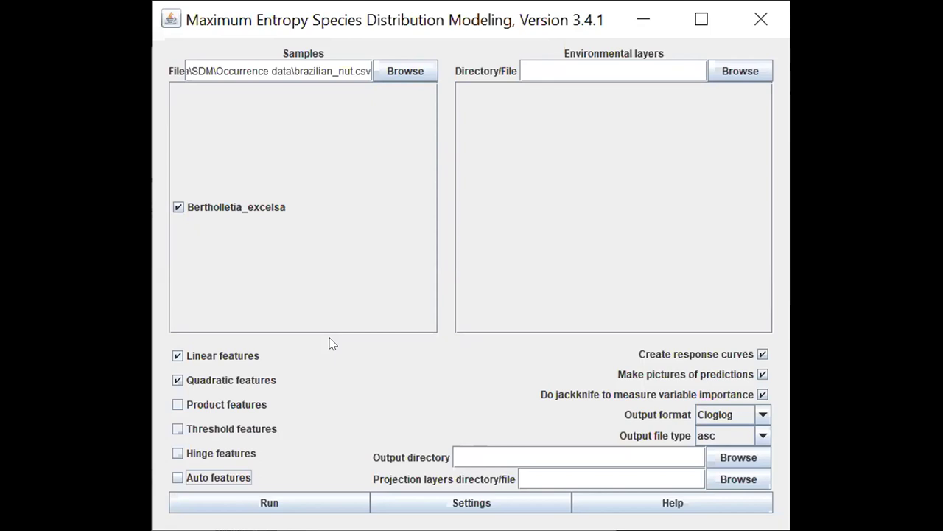
# - Load the Environmental layers folder from the SDM directory as the source of the environmental layers
pyautogui.click(742, 78)
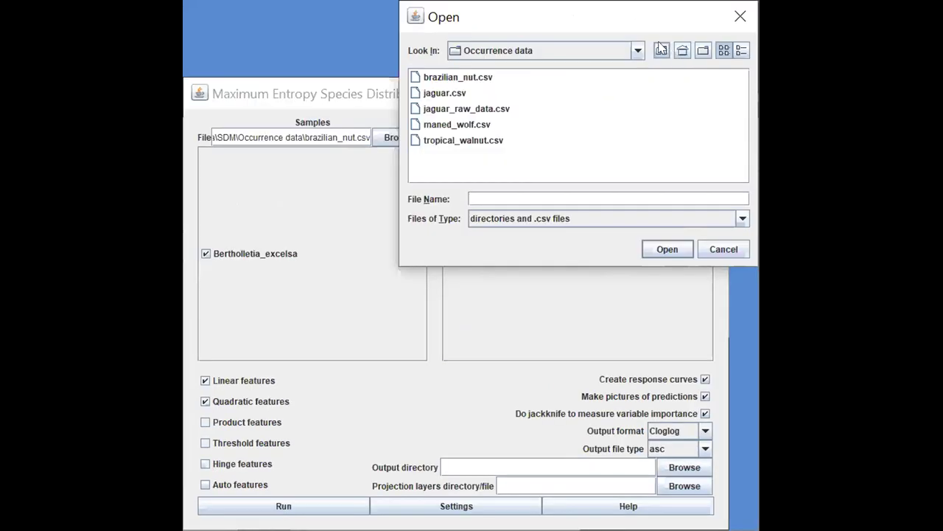
pyautogui.click(660, 51)
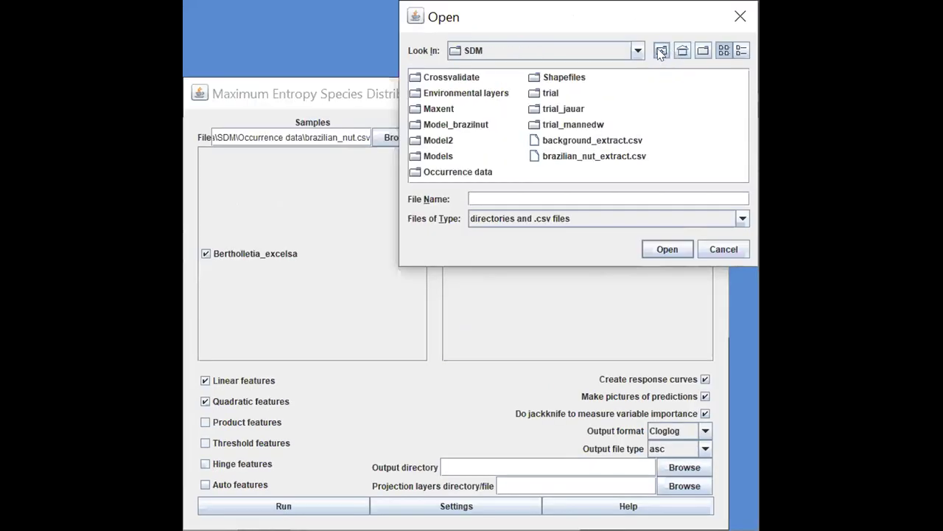
pyautogui.doubleClick(468, 87)
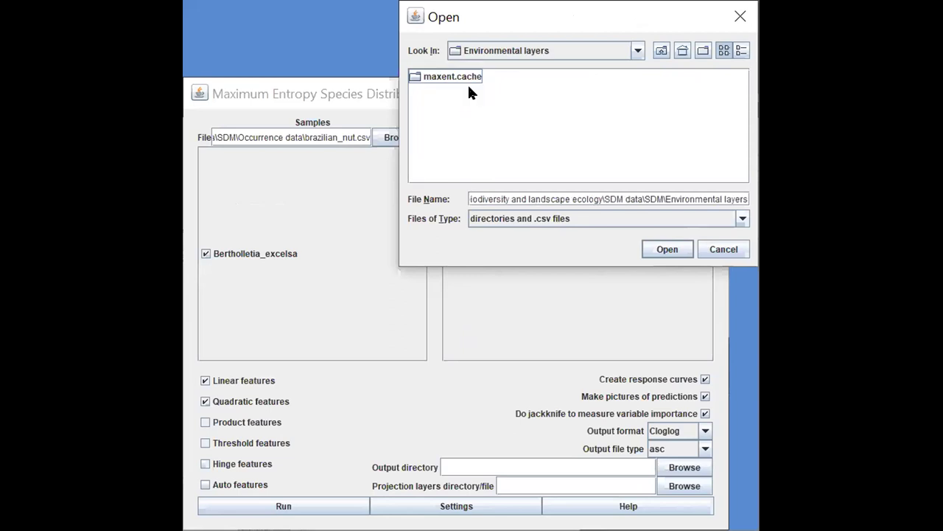
pyautogui.click(662, 51)
pyautogui.click(464, 95)
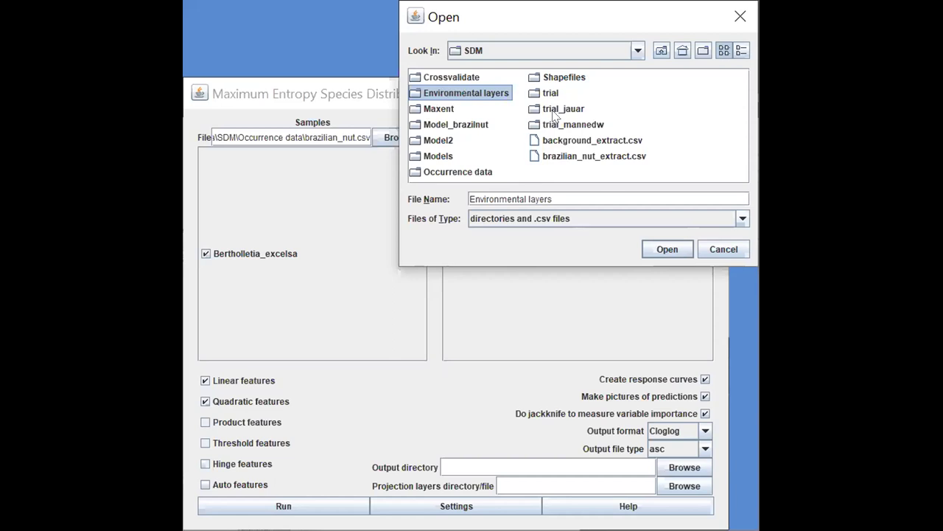
pyautogui.click(667, 249)
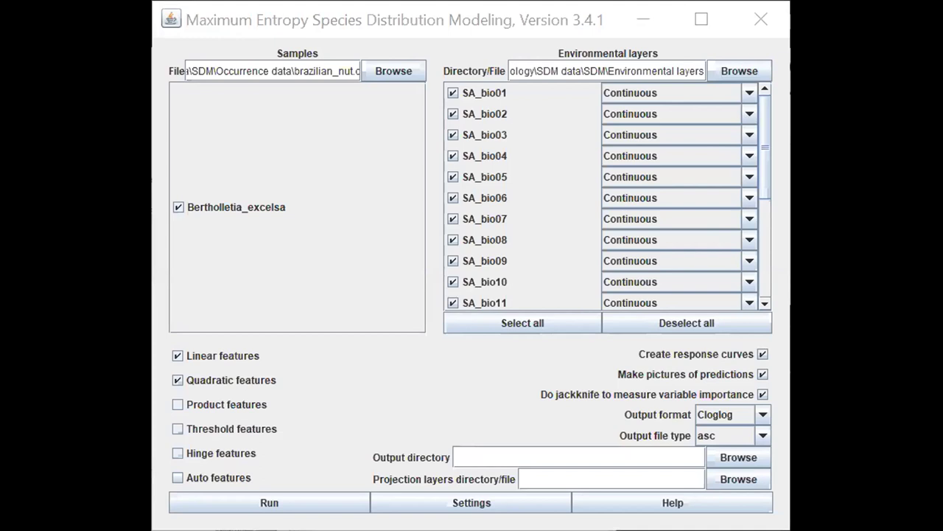
# - Examine the environmental layer list, the data type choices for SA_bio01 and SA_bio02, and the option for making pictures of predictions
pyautogui.click(452, 93)
pyautogui.click(452, 93)
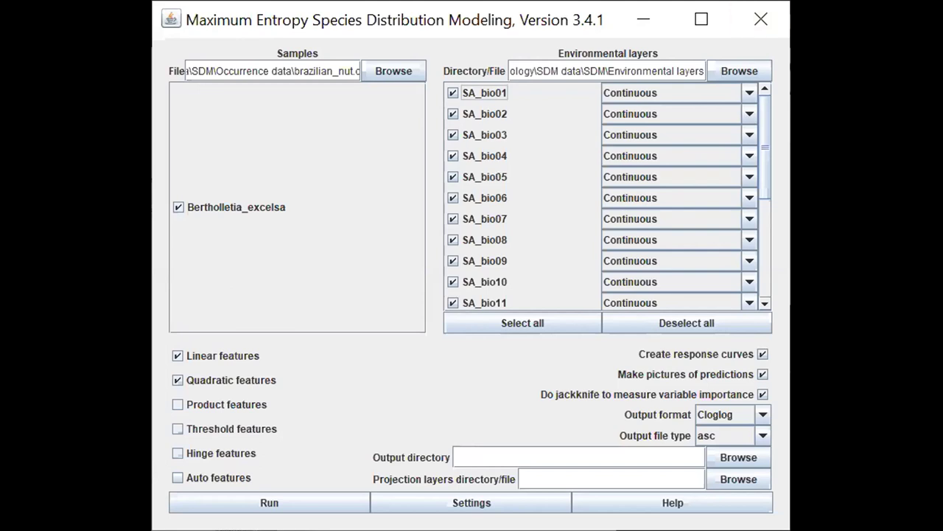
pyautogui.click(749, 95)
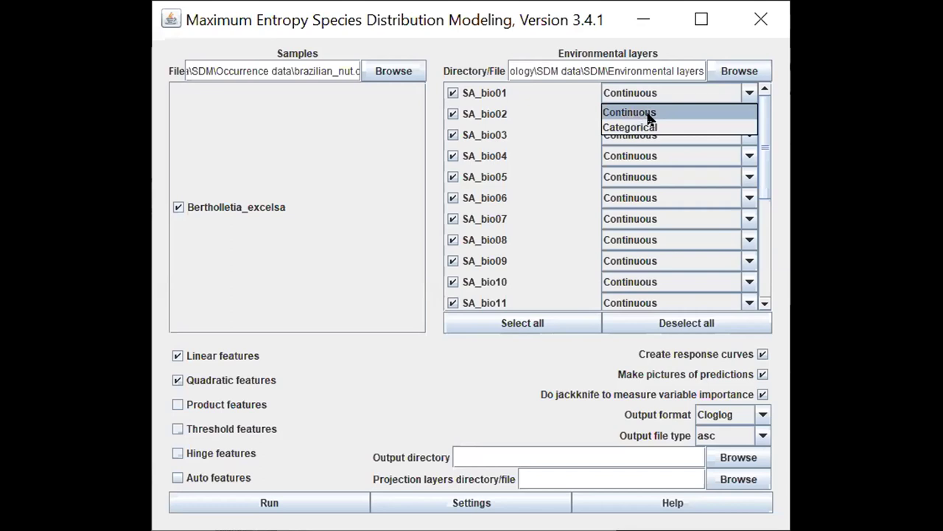
pyautogui.press('Up')
pyautogui.press('Return')
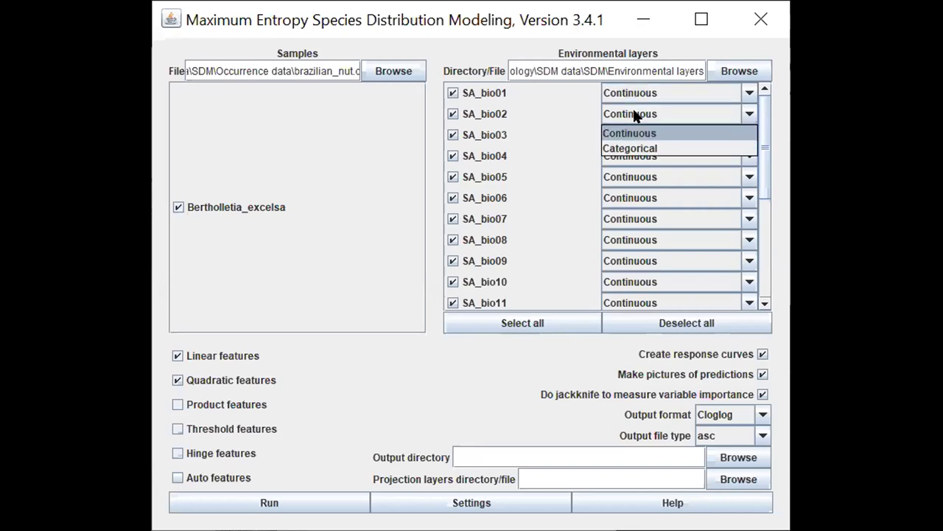
pyautogui.click(451, 139)
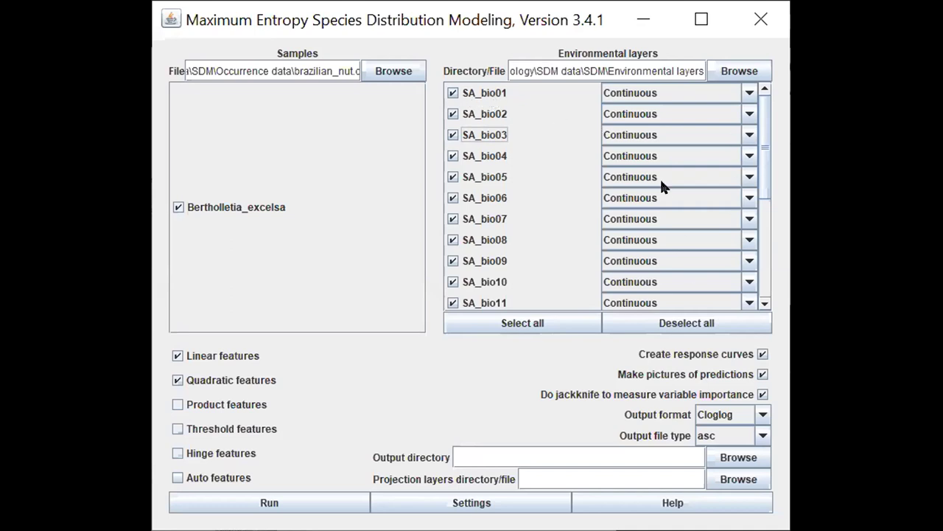
pyautogui.moveTo(763, 142); pyautogui.dragTo(769, 247)
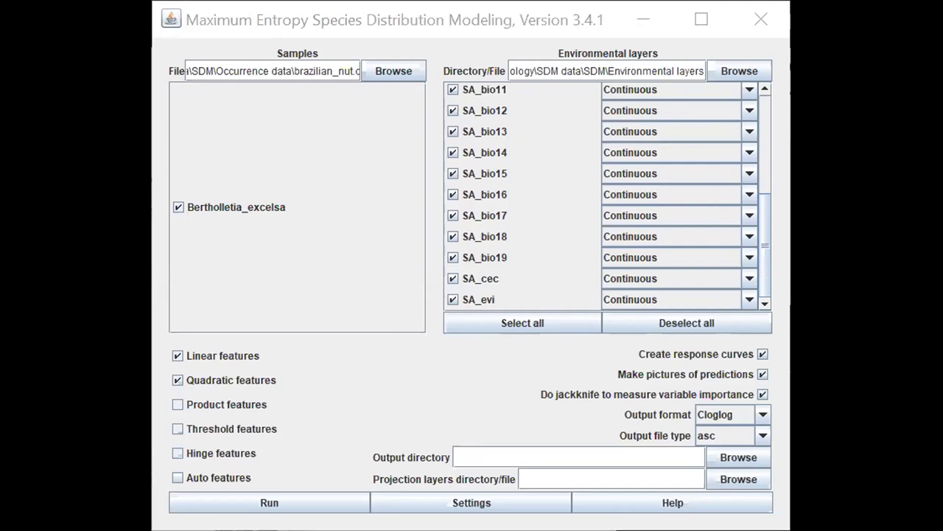
pyautogui.click(762, 375)
pyautogui.click(762, 375)
# - Create a folder named Model_braziliannut inside SDM and set it as the output directory
pyautogui.click(738, 457)
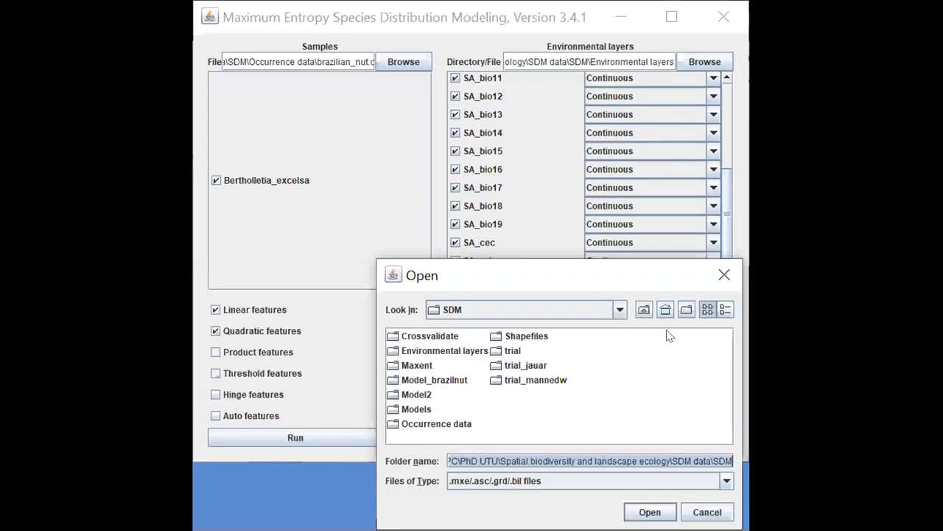
pyautogui.click(687, 310)
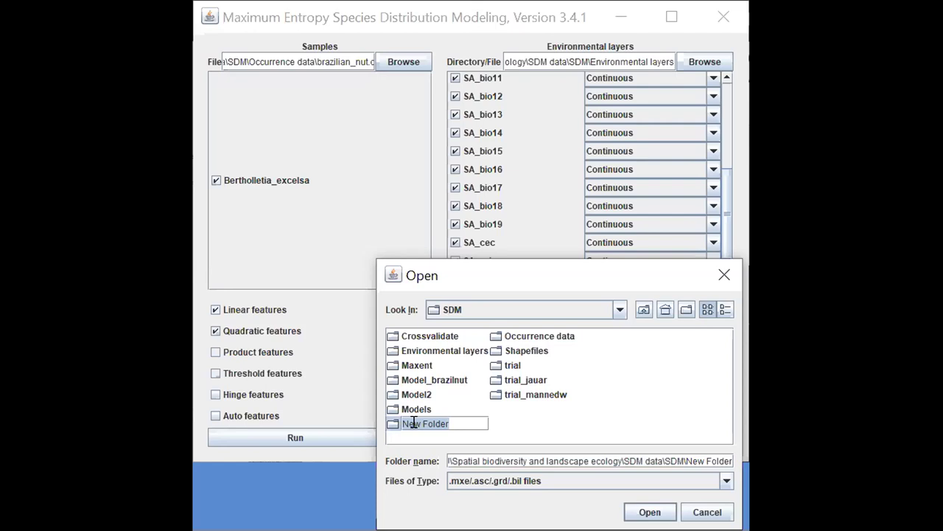
pyautogui.write('Mo')
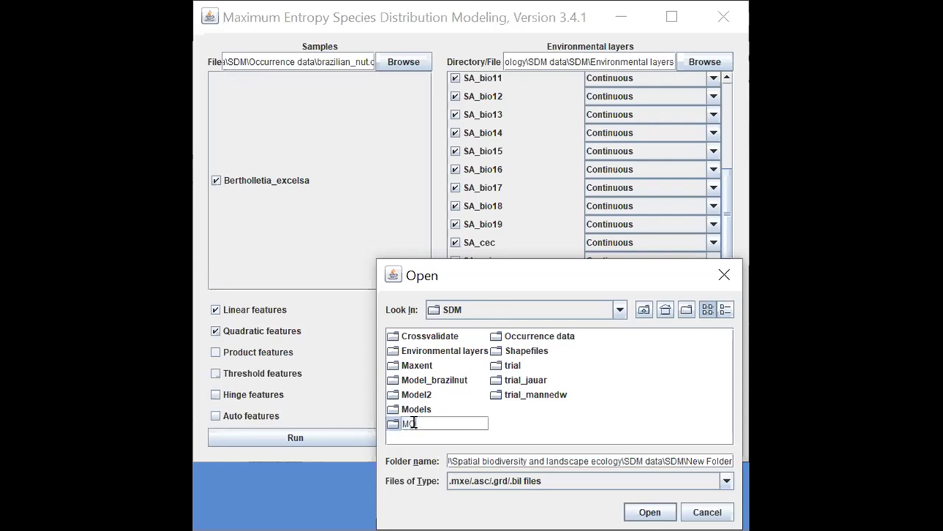
pyautogui.write('del_braziliannut')
pyautogui.click(582, 429)
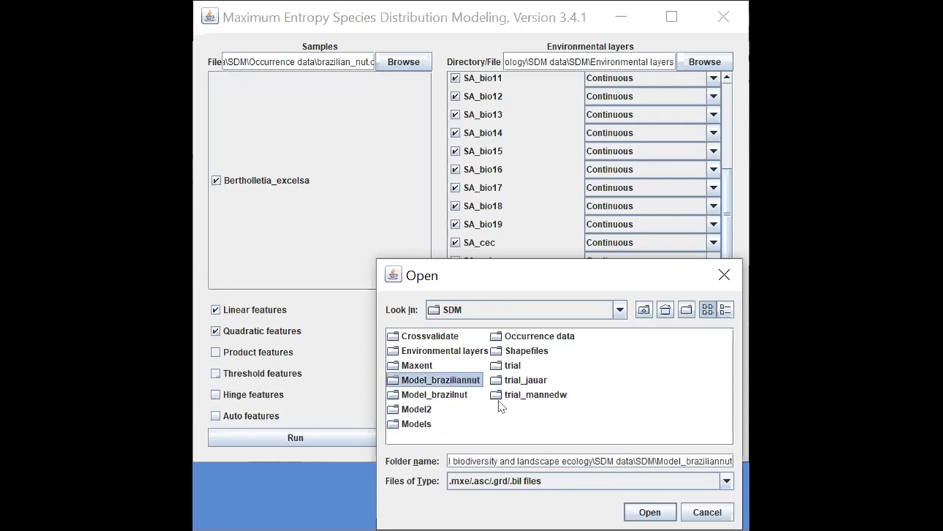
pyautogui.click(650, 512)
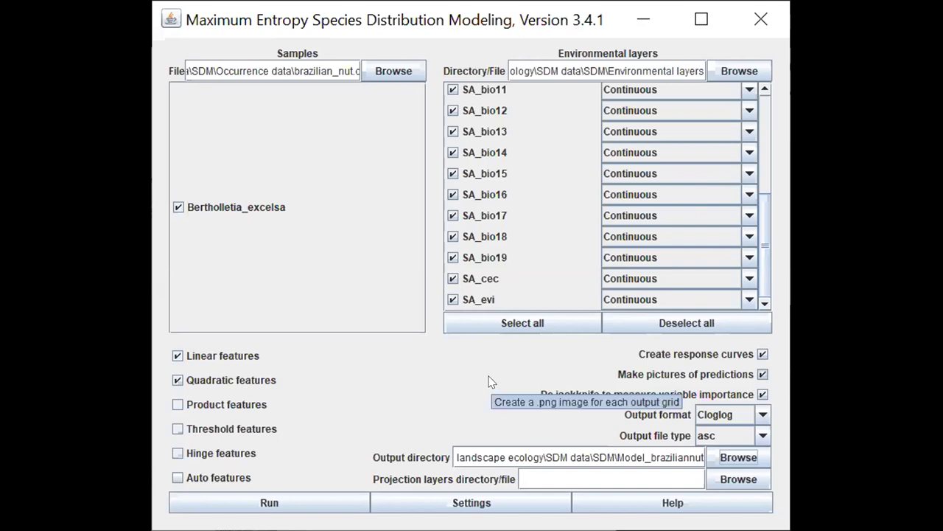
# - Open the Maximum Entropy parameter settings, reposition the dialog and review its basic options
pyautogui.click(473, 507)
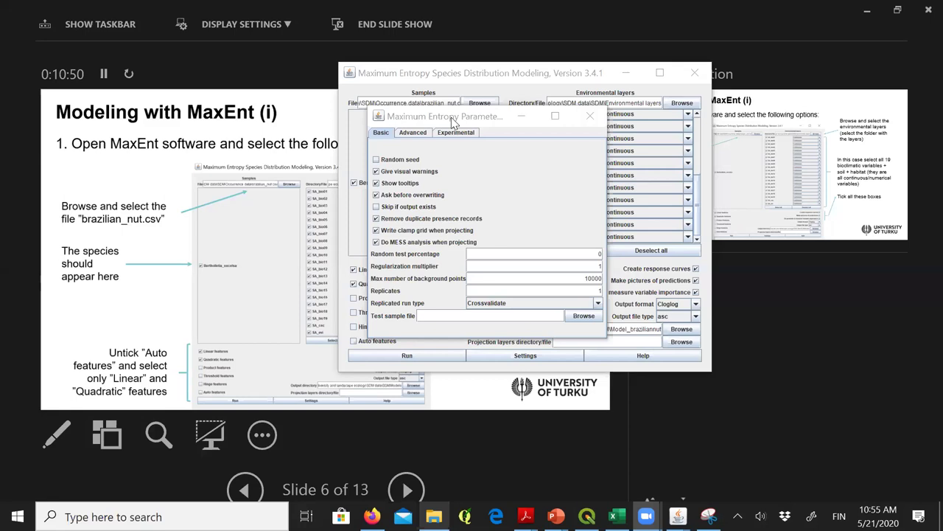
pyautogui.moveTo(452, 121); pyautogui.dragTo(486, 118)
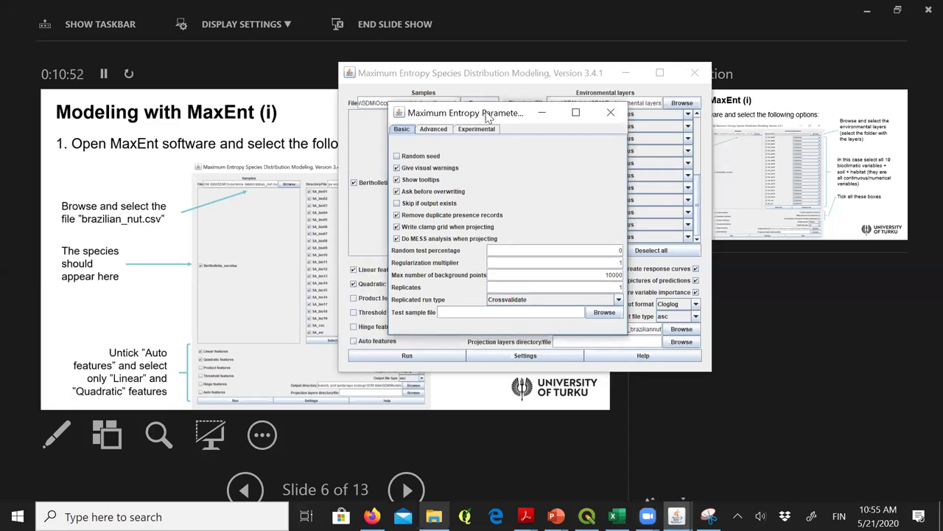
pyautogui.moveTo(488, 116); pyautogui.dragTo(502, 118)
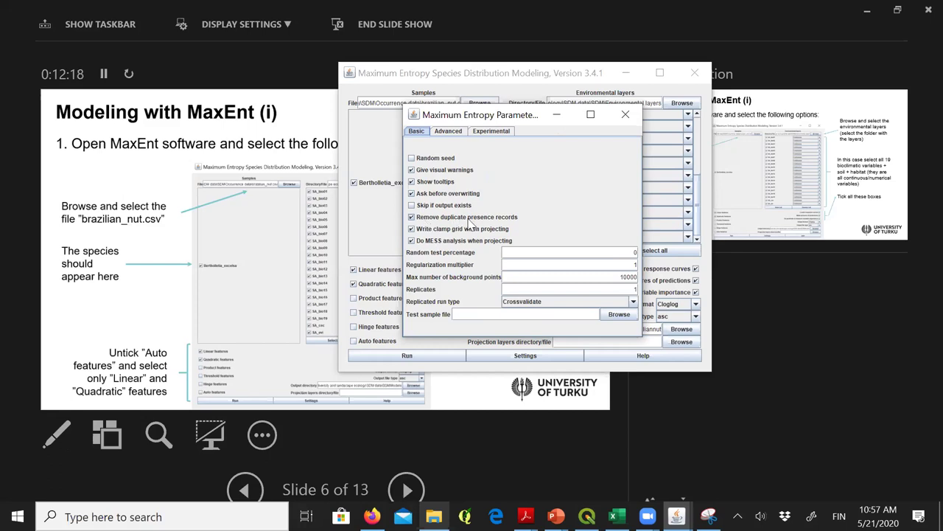
pyautogui.moveTo(518, 225)
pyautogui.hotkey('alt', 'Tab')
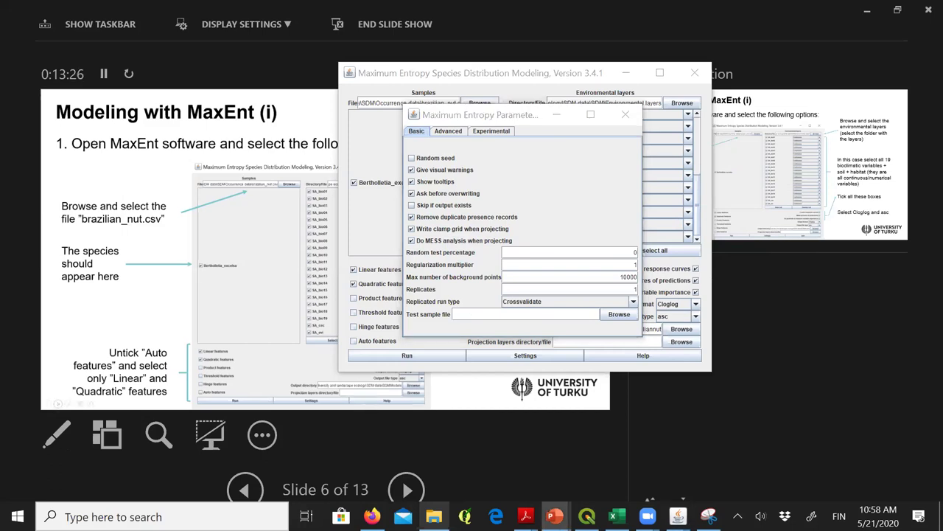
# - Advance the presentation to the Modeling with MaxEnt (ii) slide and set the random test percentage to 25 in the basic settings
pyautogui.press('Right')
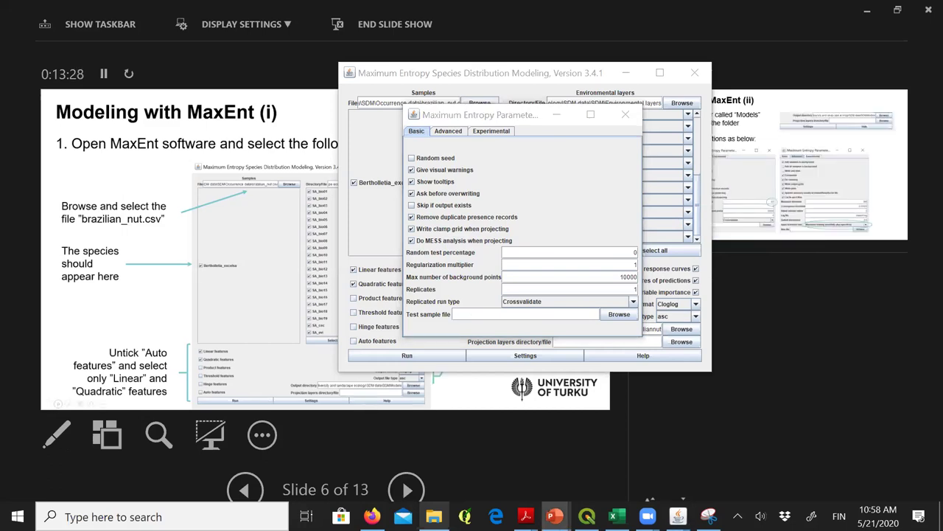
pyautogui.press('Right')
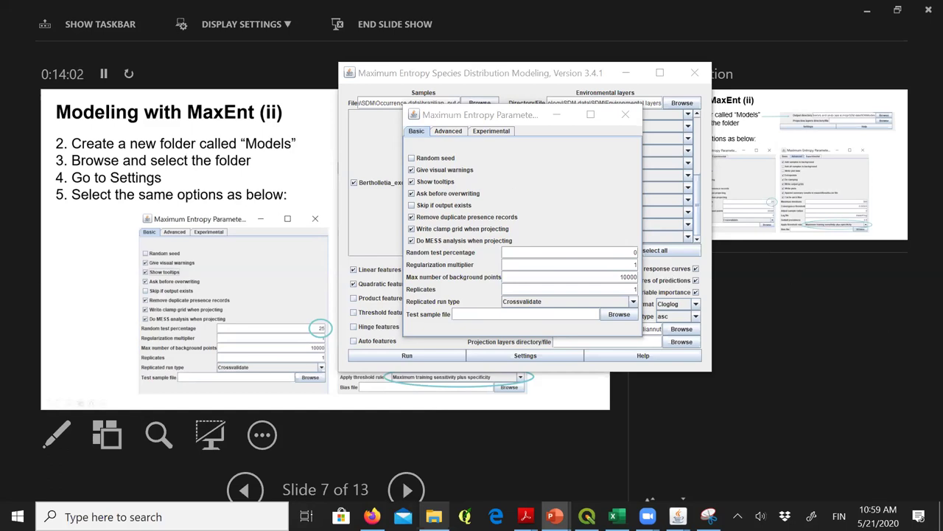
pyautogui.click(618, 317)
pyautogui.click(635, 252)
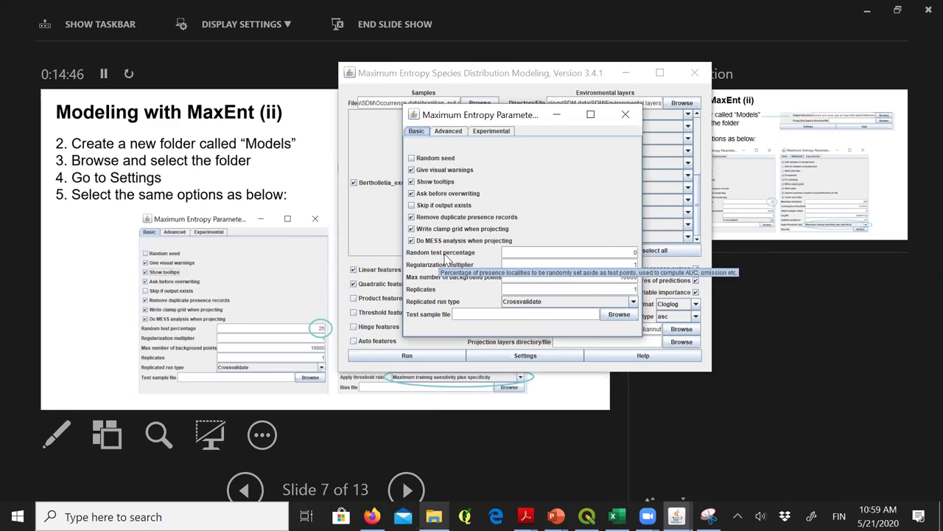
pyautogui.click(627, 253)
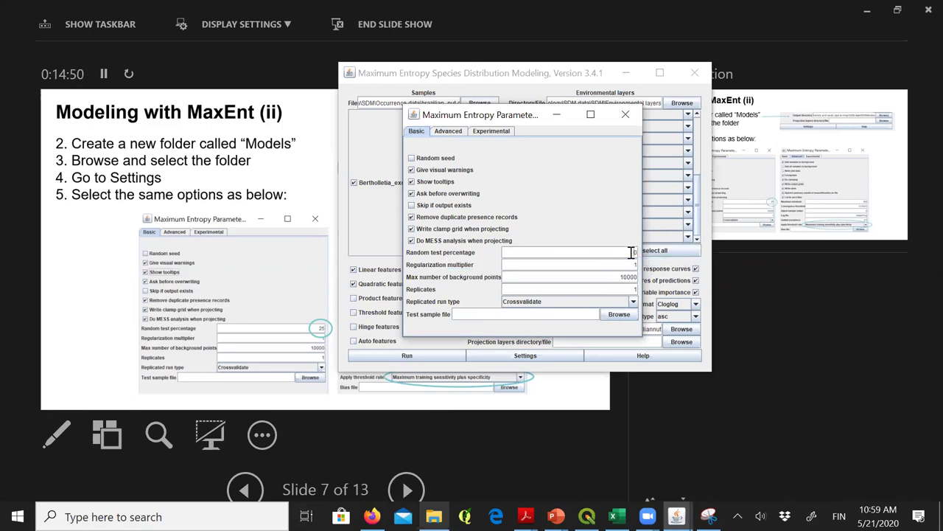
pyautogui.write('5')
pyautogui.press('BackSpace')
pyautogui.press('BackSpace')
pyautogui.write('25')
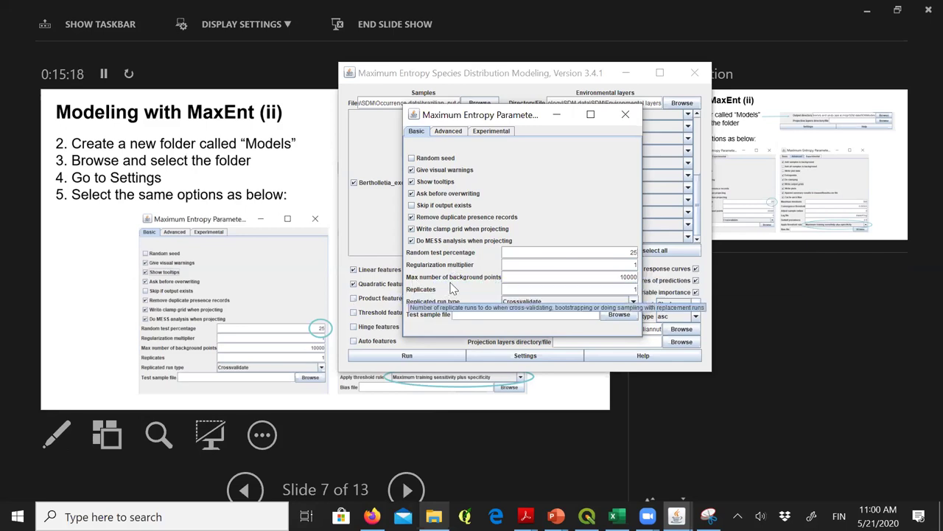
# - Review the maximum number of background points, the replicates and the random test percentage in the basic settings
pyautogui.doubleClick(624, 277)
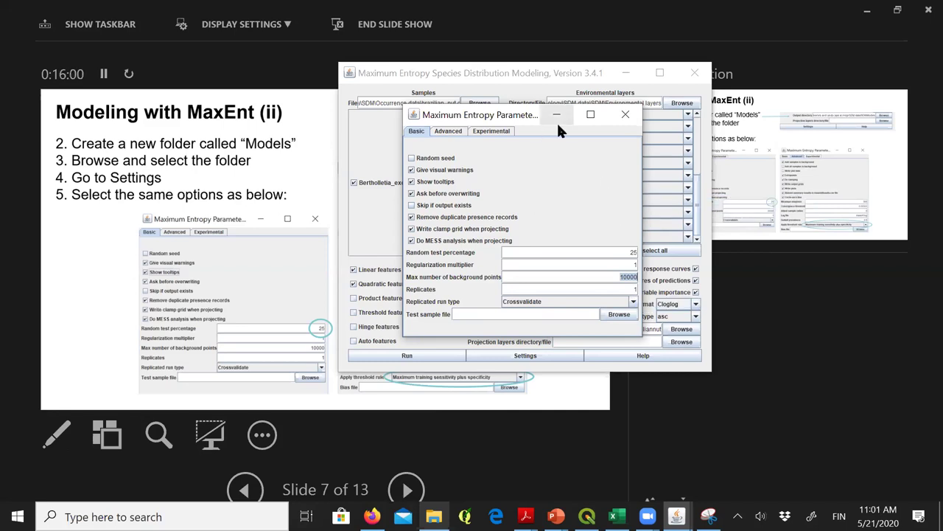
pyautogui.click(636, 289)
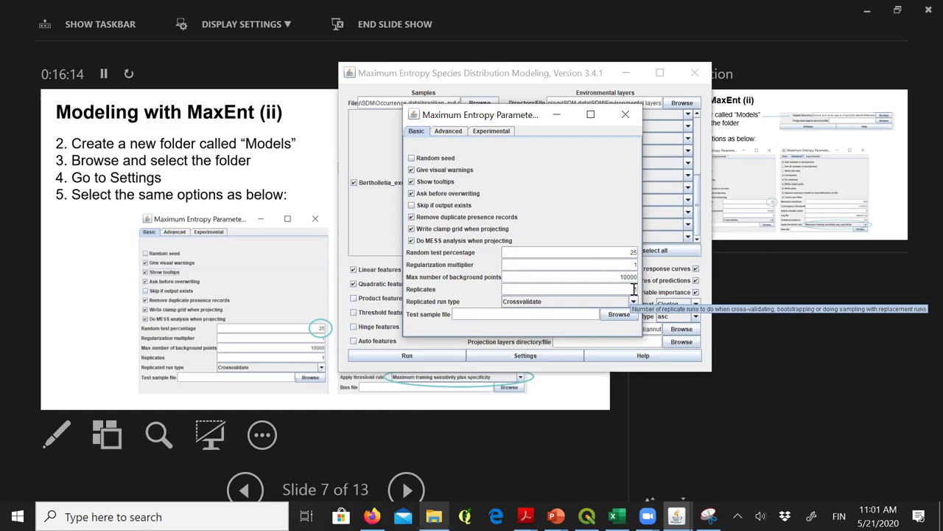
pyautogui.doubleClick(633, 289)
pyautogui.write('5')
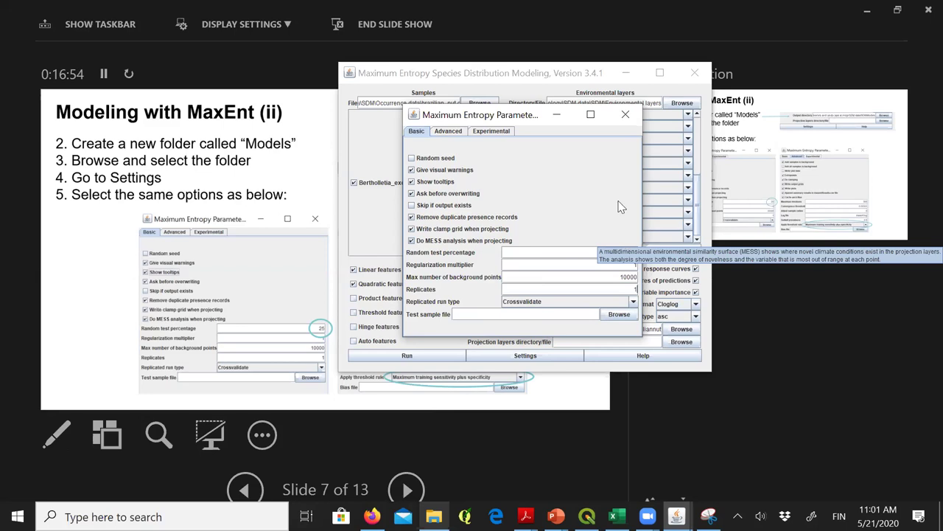
pyautogui.doubleClick(635, 252)
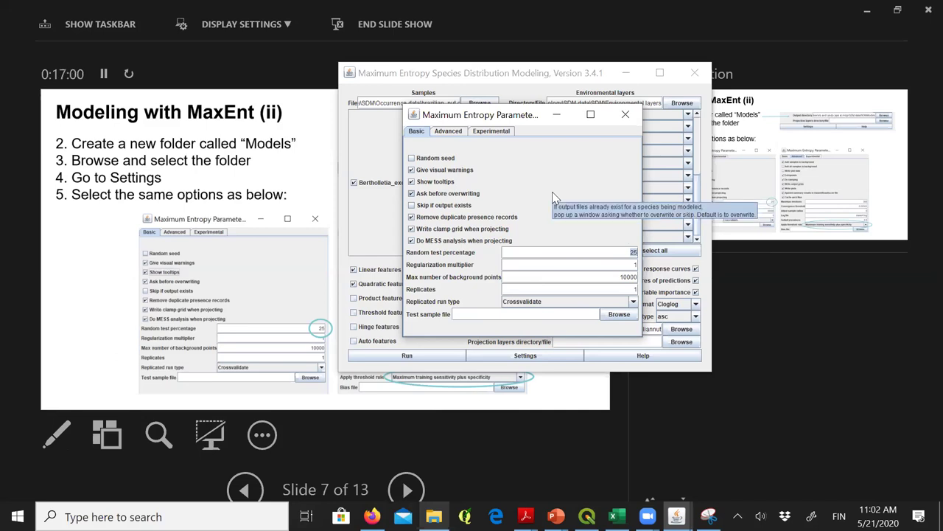
# - Enable appending summary results to the maxentResults.csv file in the advanced settings
pyautogui.click(448, 131)
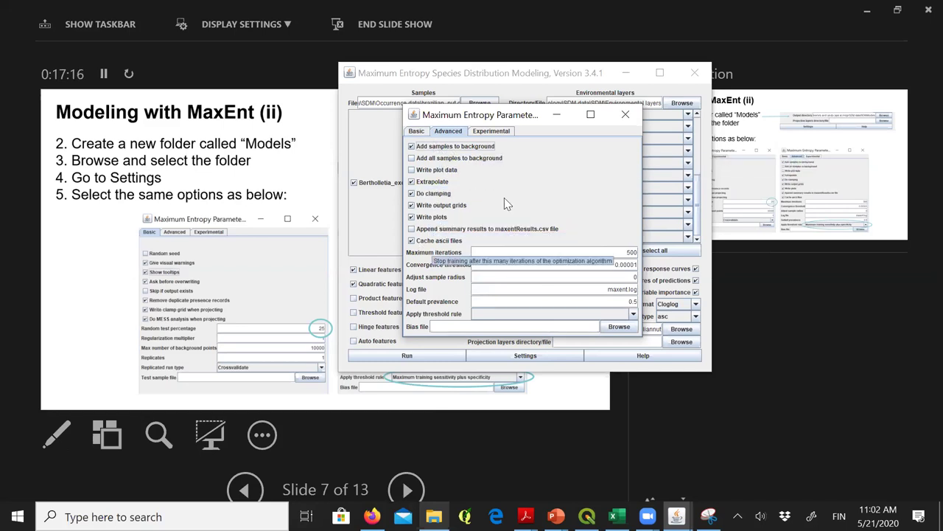
pyautogui.click(411, 230)
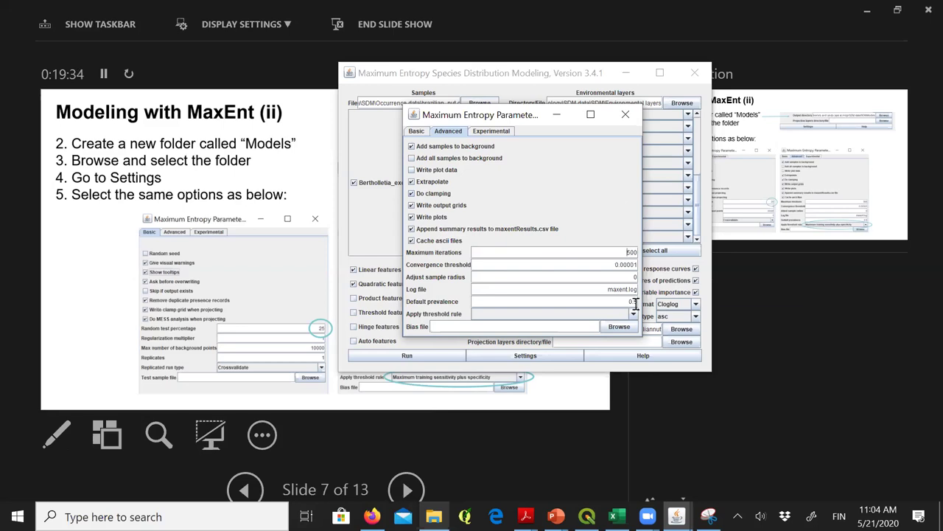
pyautogui.moveTo(635, 303)
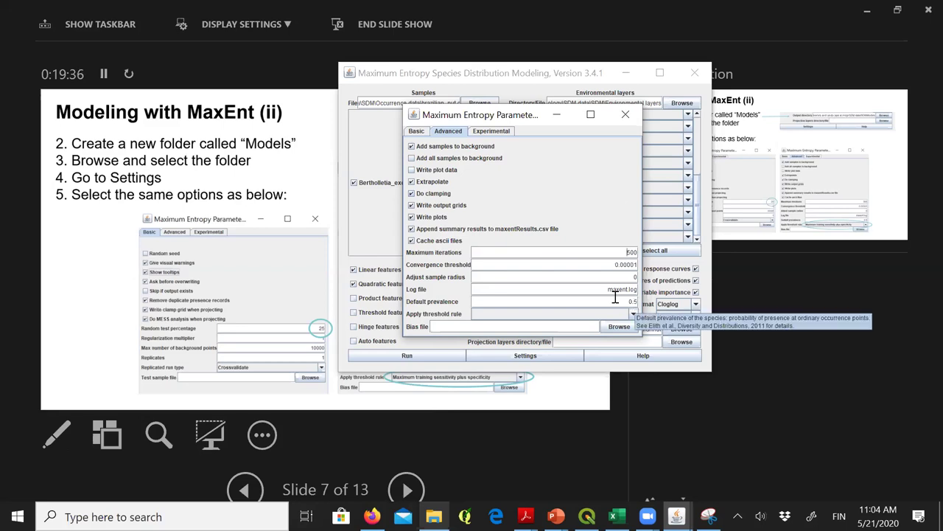
# - Set the threshold rule to Maximum training sensitivity plus specificity in the advanced settings
pyautogui.moveTo(597, 316)
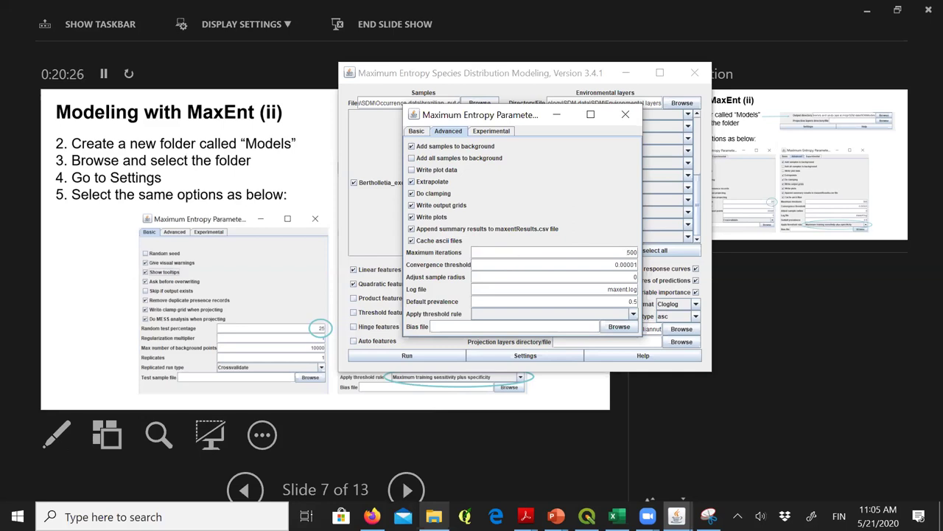
pyautogui.click(635, 316)
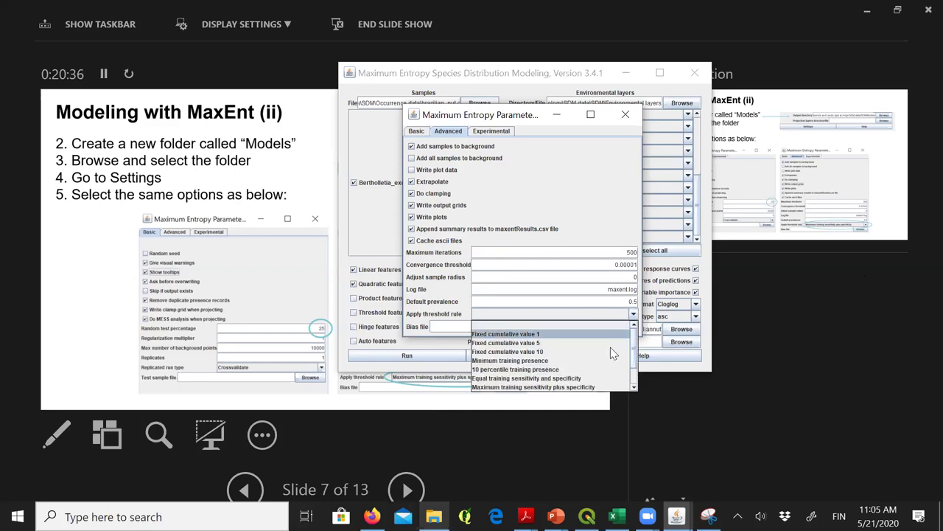
pyautogui.click(589, 398)
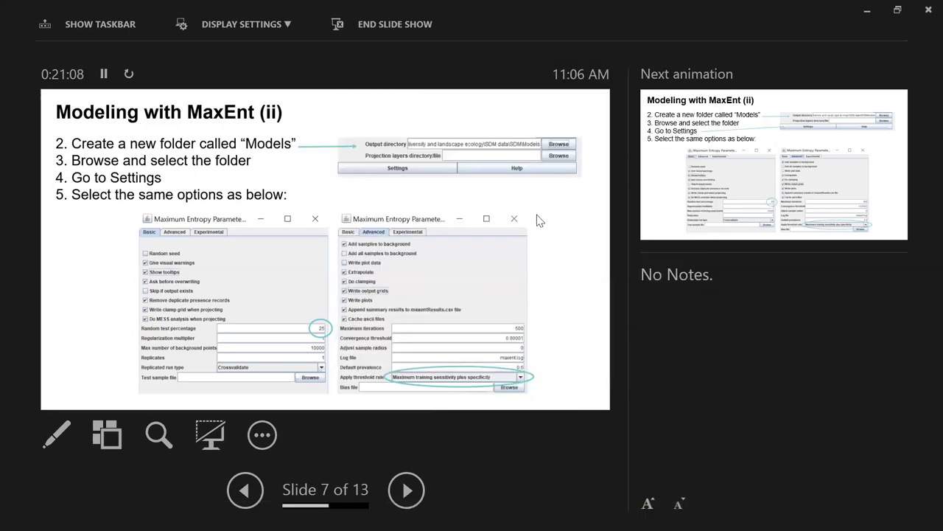
pyautogui.hotkey('alt', 'Tab')
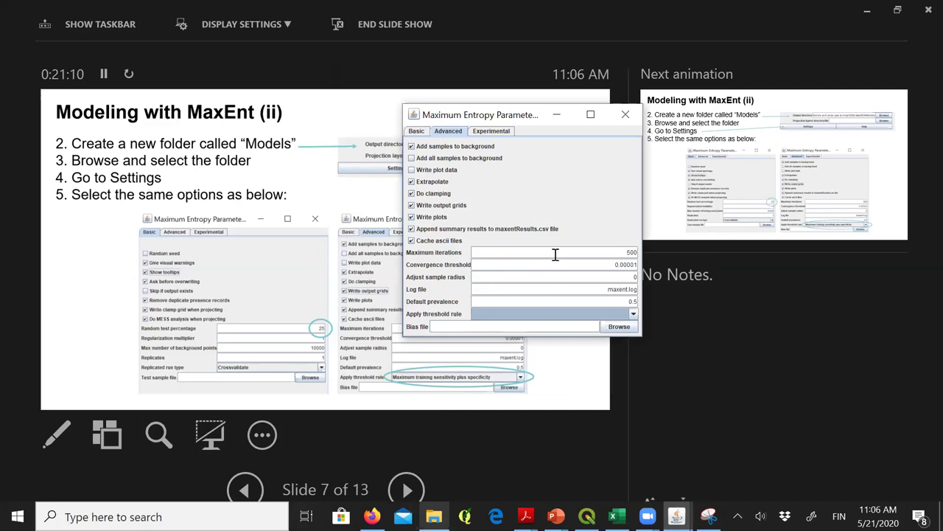
pyautogui.click(633, 314)
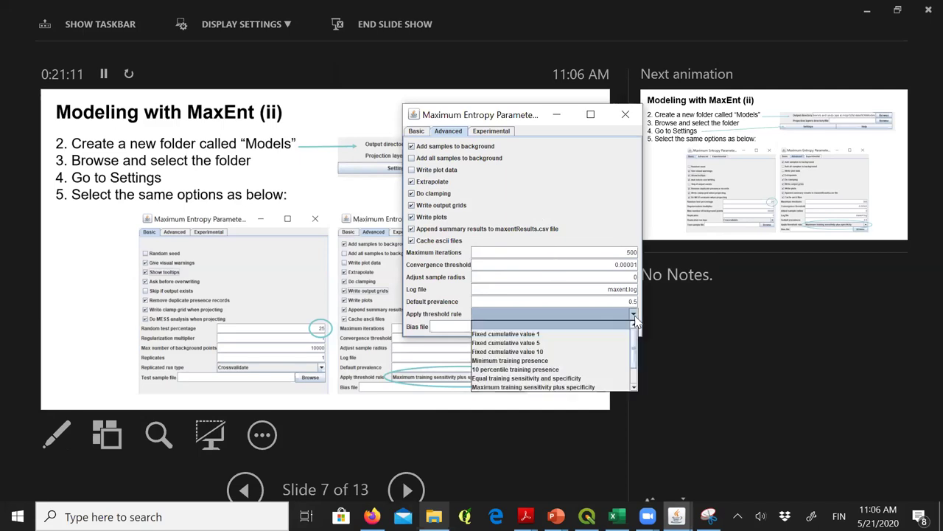
pyautogui.click(537, 387)
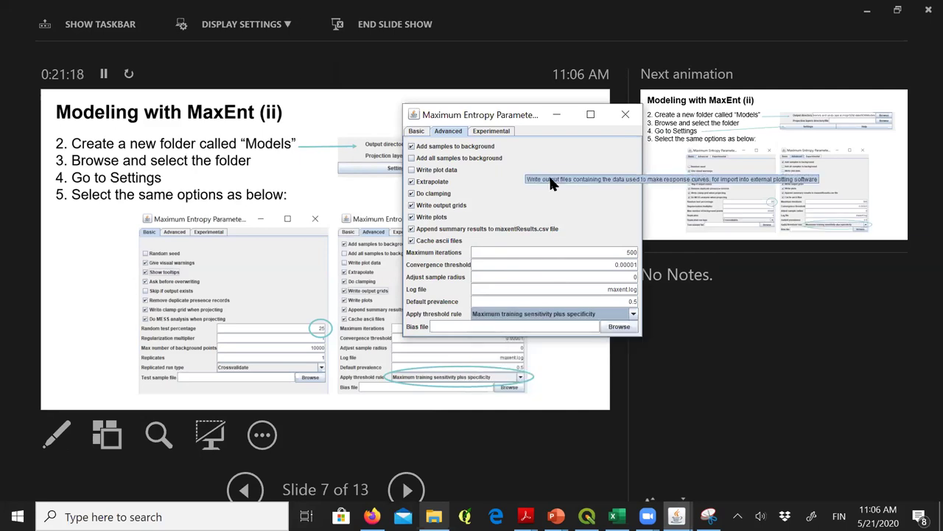
# - Review the experimental and basic settings and minimise the parameters dialog
pyautogui.click(496, 133)
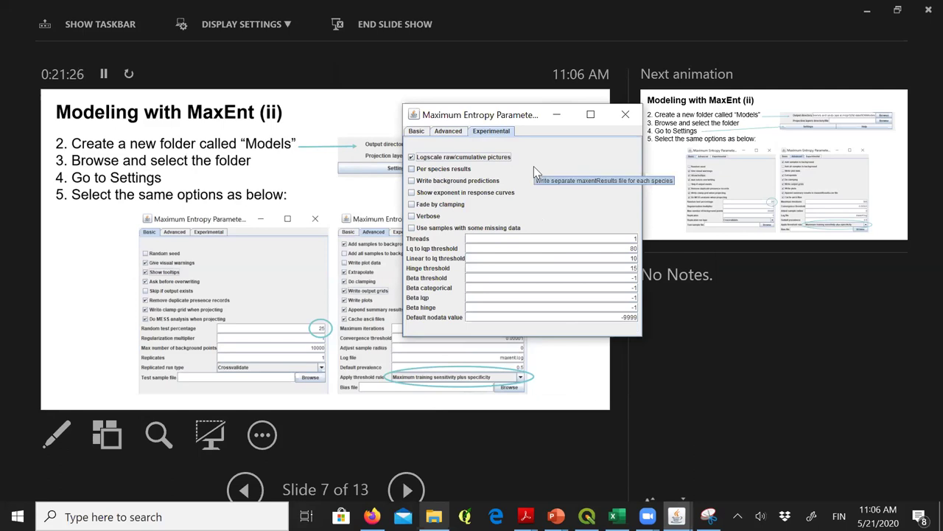
pyautogui.click(417, 134)
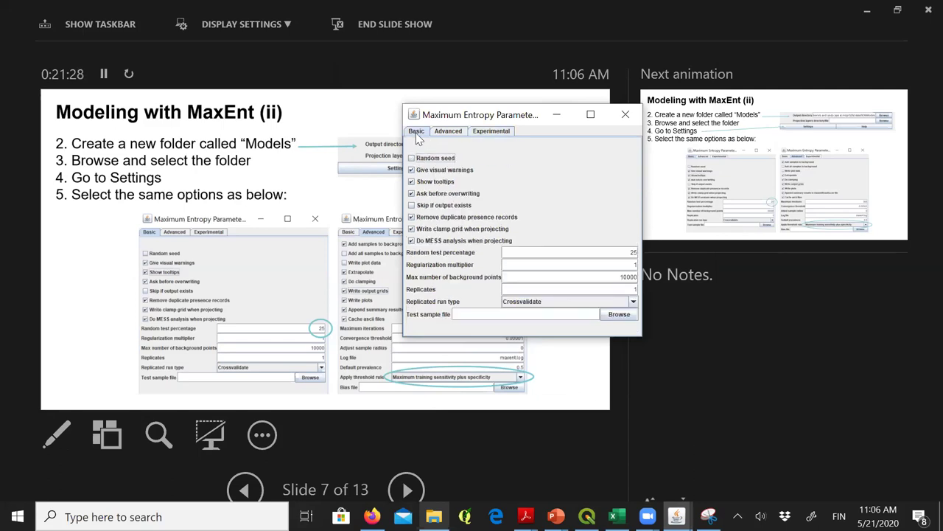
pyautogui.click(558, 120)
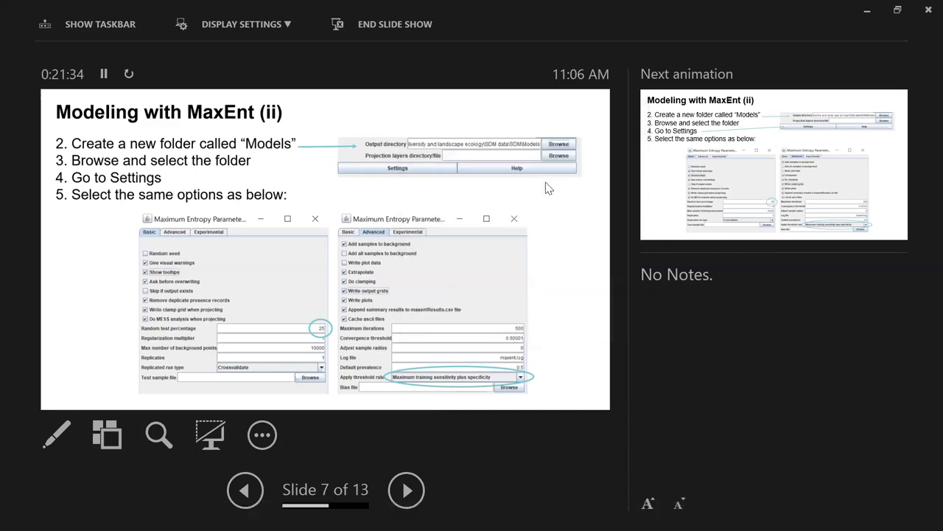
# - Return to the main MaxEnt window, run the model and suppress similar visual warnings about missing environmental data
pyautogui.hotkey('alt', 'Tab')
pyautogui.hotkey('alt', 'Tab')
pyautogui.hotkey('alt', 'Tab')
pyautogui.hotkey('alt', 'Tab')
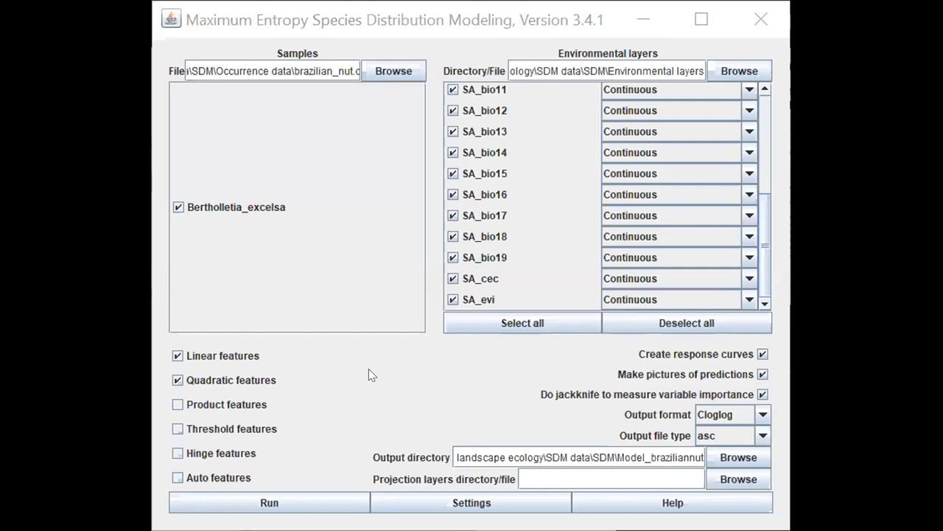
pyautogui.click(278, 502)
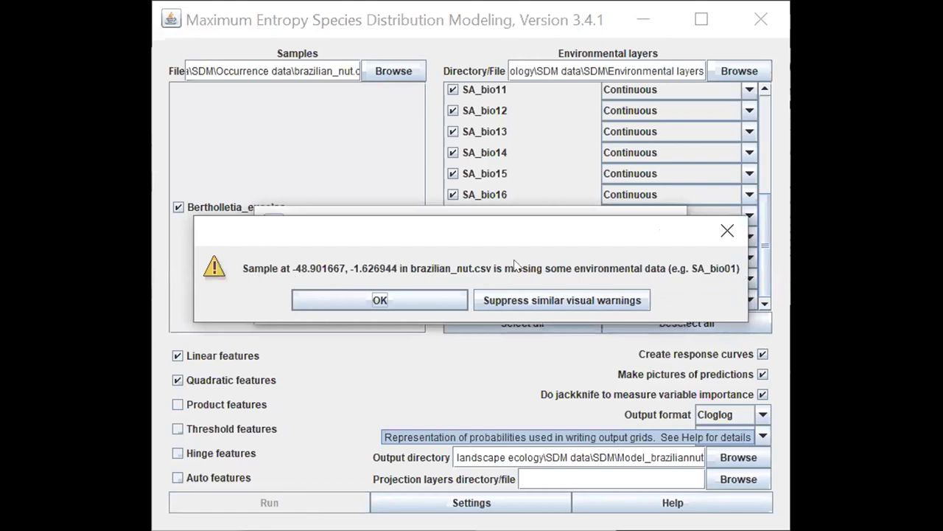
pyautogui.click(546, 300)
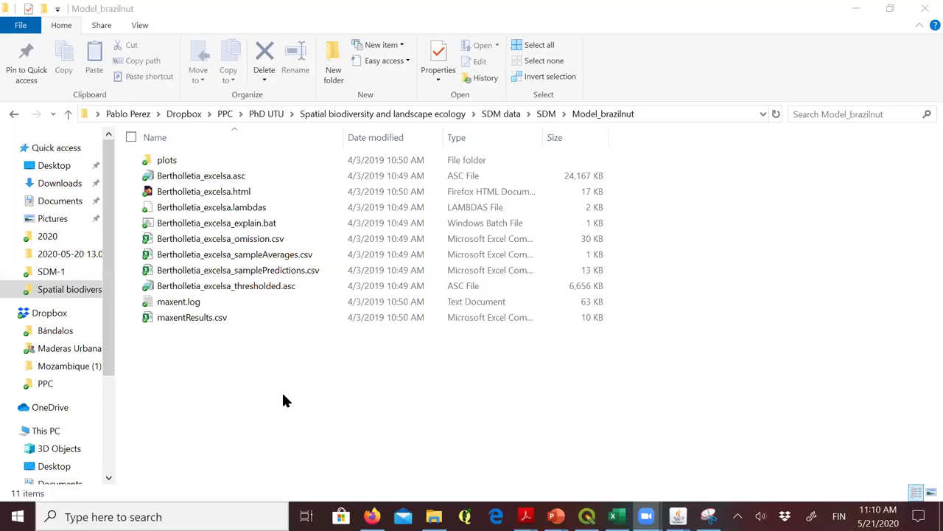
# - Look over the model output files in the Model_brazilnut folder, selecting them all and clearing the selection
pyautogui.moveTo(261, 392); pyautogui.dragTo(195, 227)
pyautogui.hotkey('ctrl', 'a')
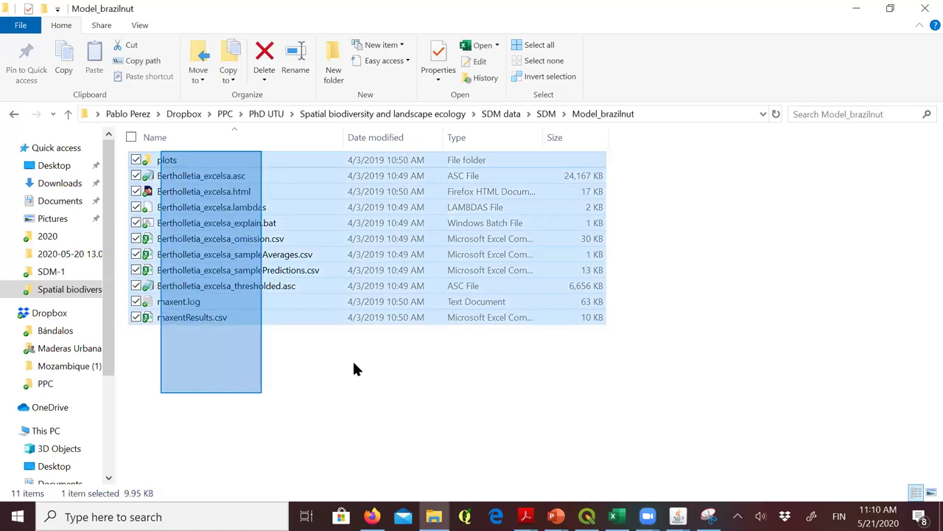
pyautogui.click(353, 368)
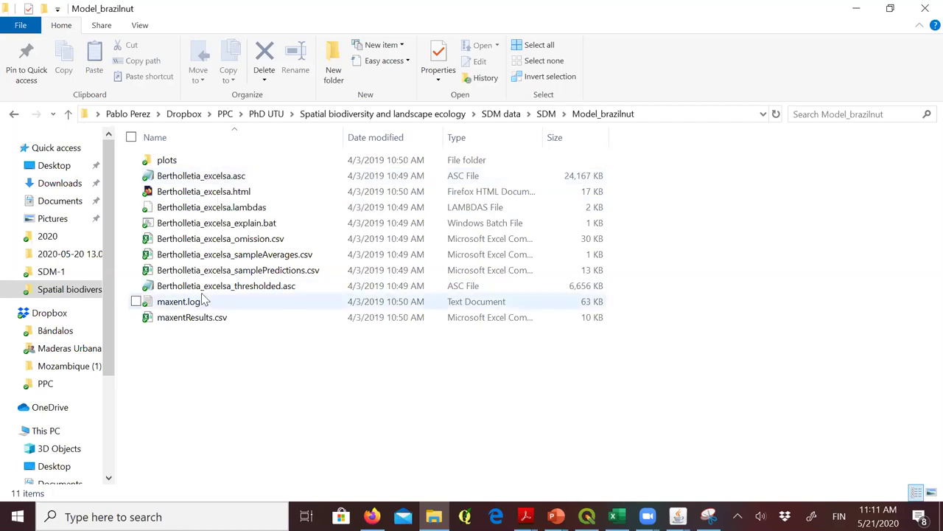
# - Open the plots folder of the model output and display its files as medium icons
pyautogui.doubleClick(174, 168)
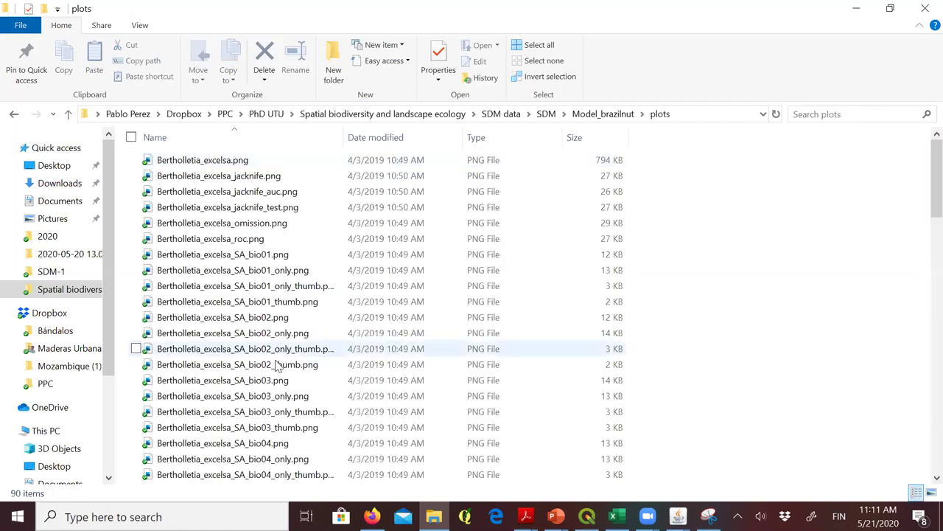
pyautogui.scroll(-6, 277, 367)
pyautogui.scroll(6, 273, 370)
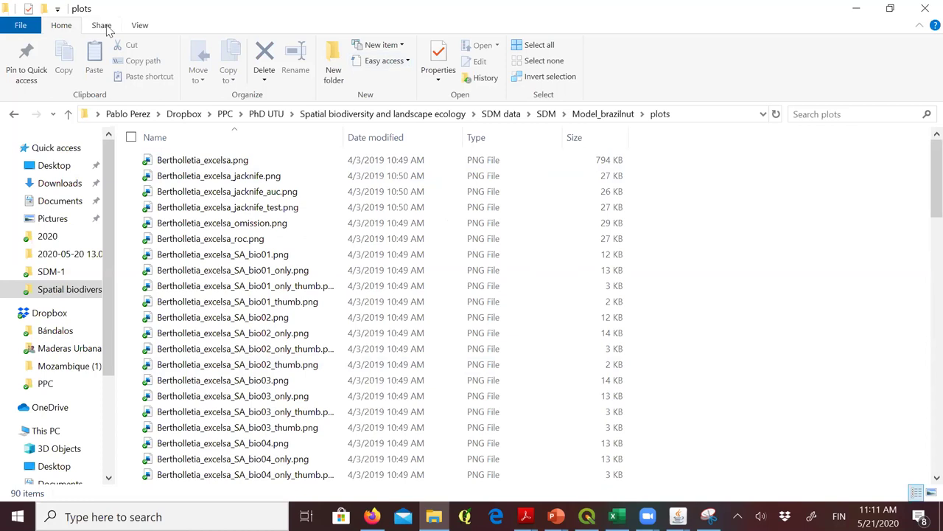
pyautogui.click(131, 29)
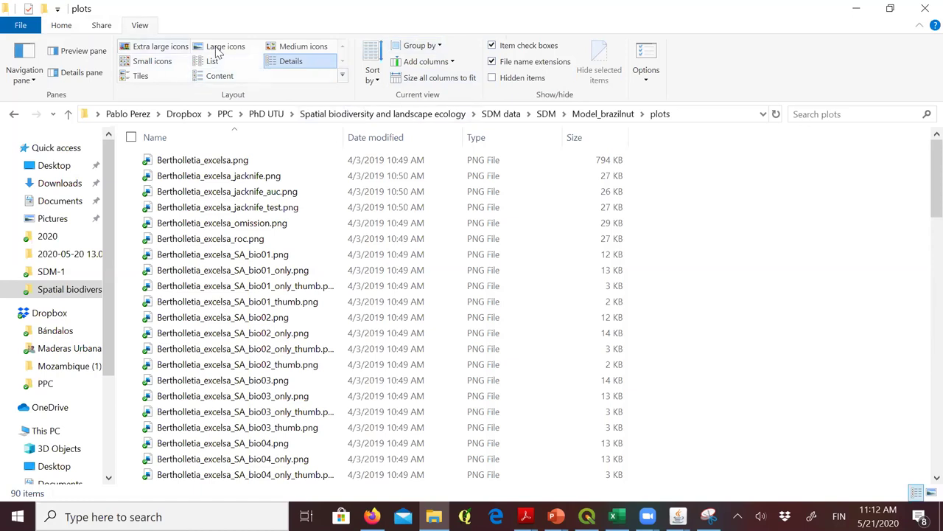
pyautogui.click(303, 47)
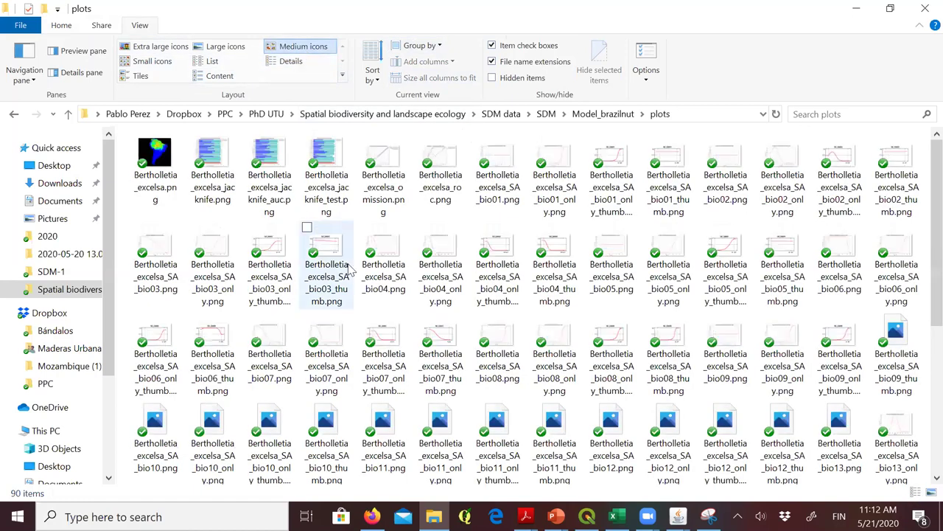
# - Browse the thumbnails in the plots folder and open the Bertholletia_excelsa.png prediction map for viewing
pyautogui.scroll(-2, 460, 274)
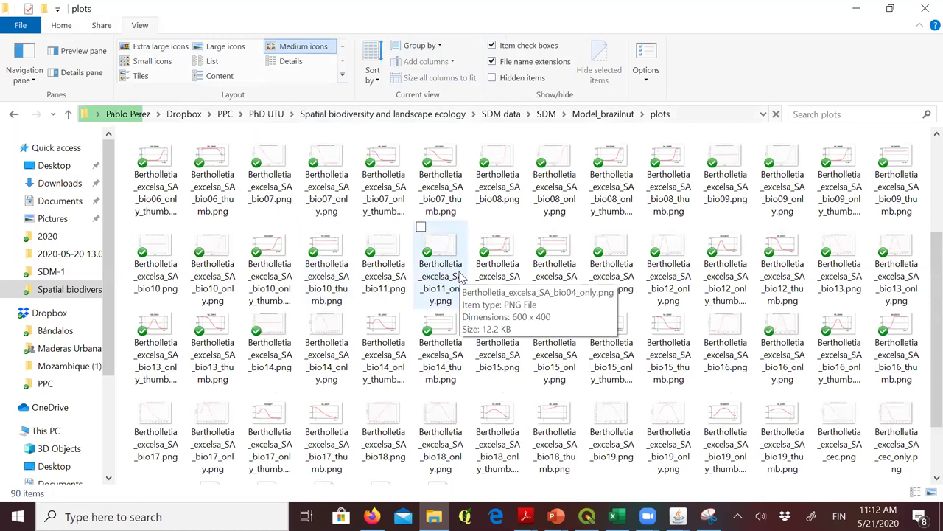
pyautogui.scroll(2, 157, 154)
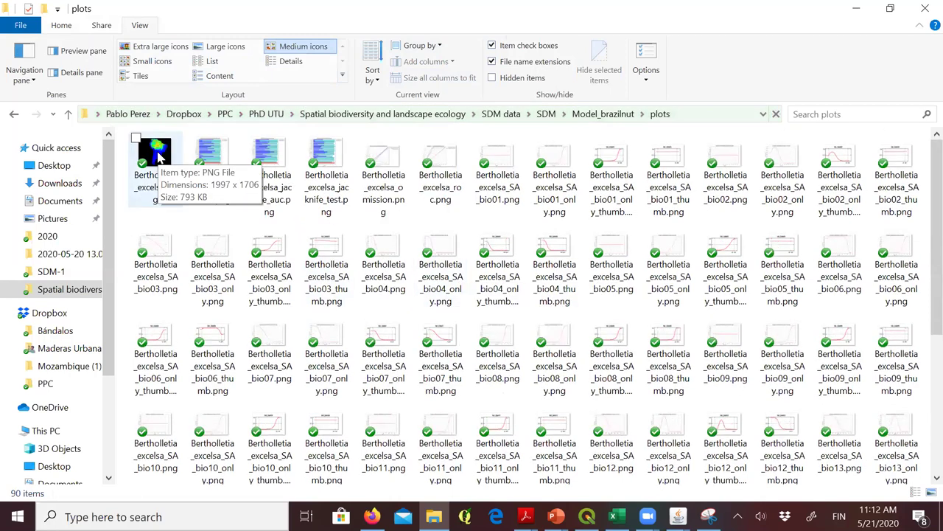
pyautogui.doubleClick(156, 148)
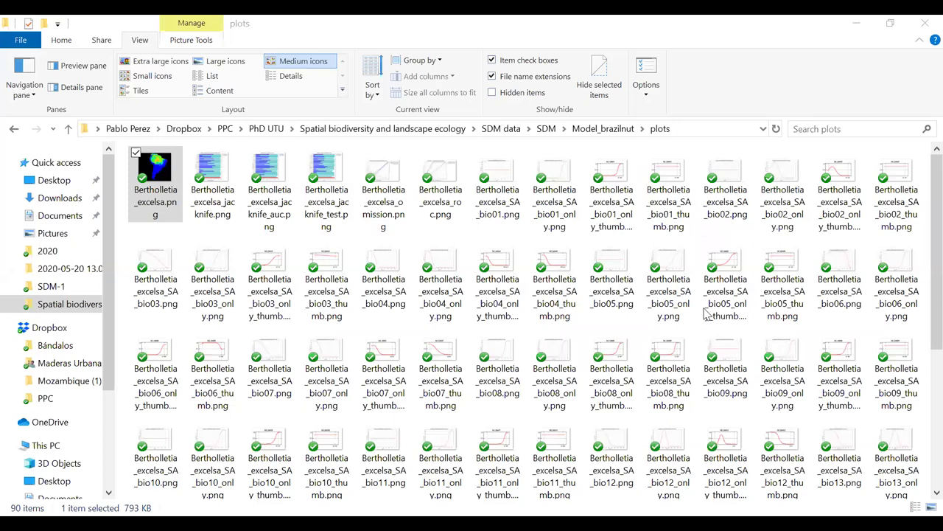
pyautogui.scroll(-5, 487, 369)
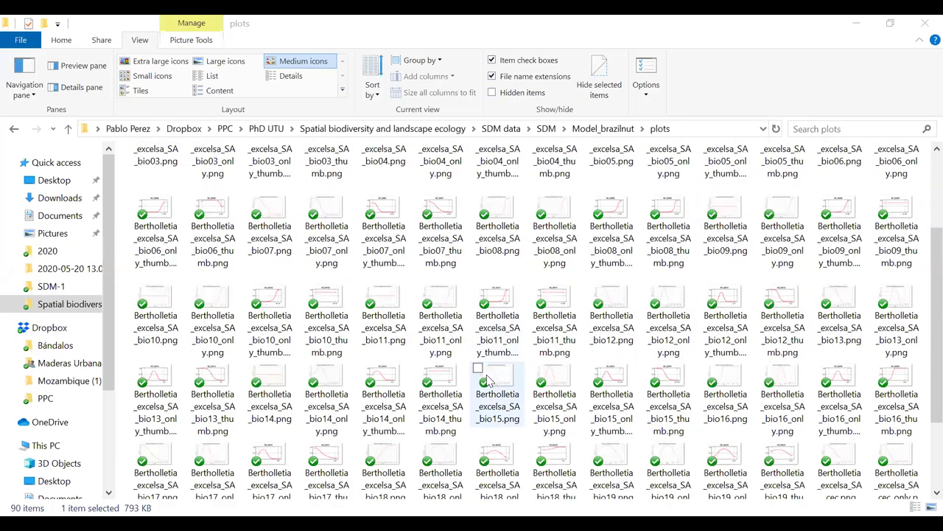
pyautogui.scroll(-1, 488, 379)
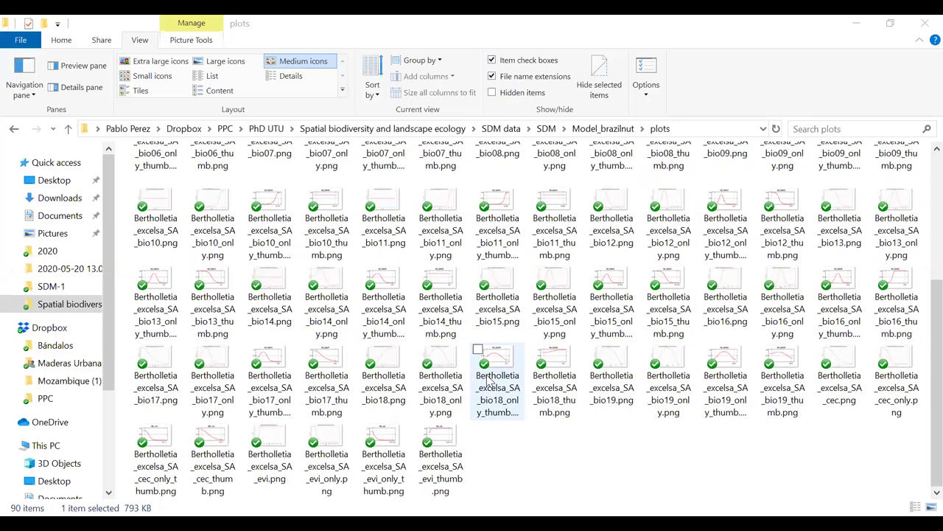
# - Return to the Model_brazilnut folder and open the Bertholletia_excelsa.html results report in the web browser
pyautogui.scroll(6, 490, 354)
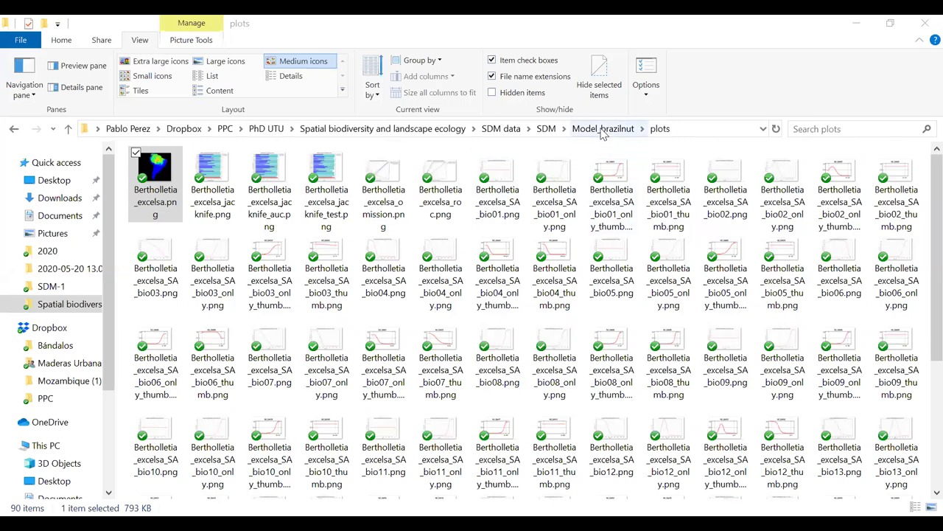
pyautogui.click(603, 129)
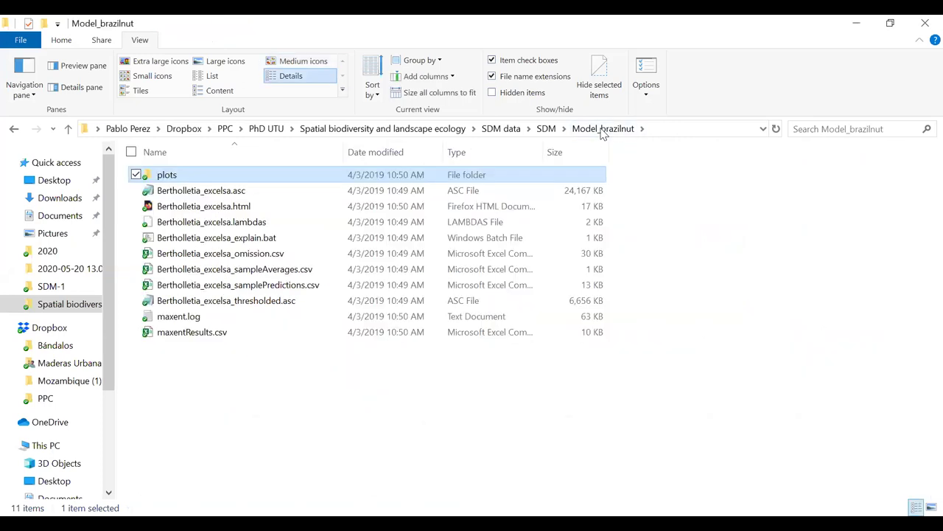
pyautogui.click(207, 210)
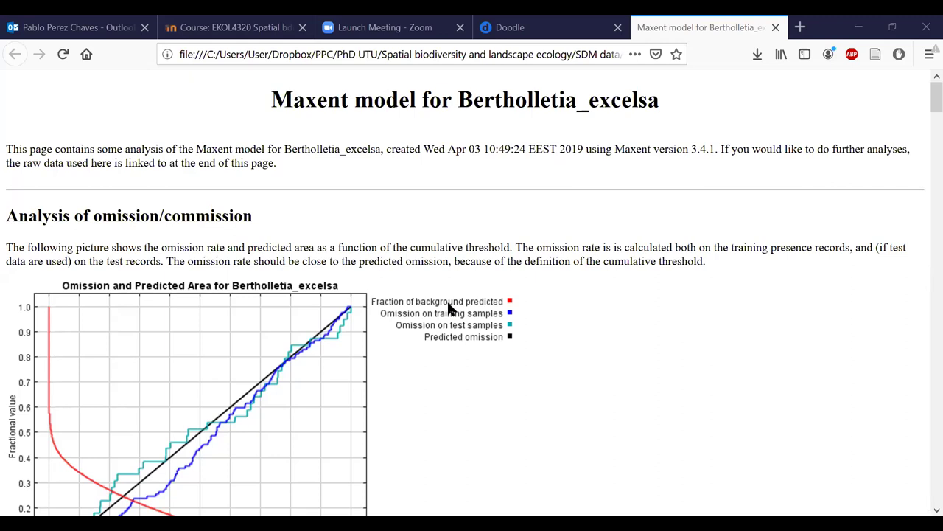
# - Examine the report's omission/commission analysis, including the omission and predicted area plot, the ROC curve and the threshold table
pyautogui.scroll(-3, 449, 308)
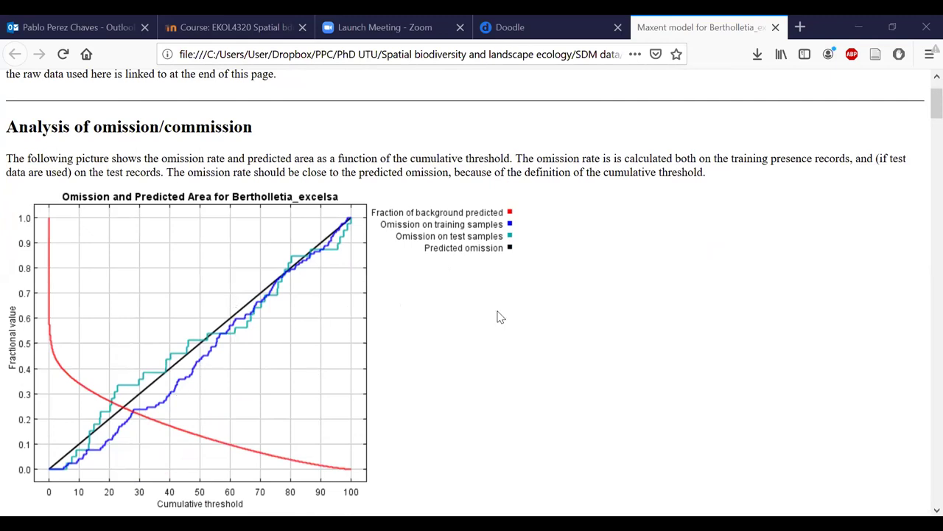
pyautogui.scroll(-10, 499, 317)
pyautogui.scroll(-5, 498, 317)
pyautogui.scroll(5, 490, 319)
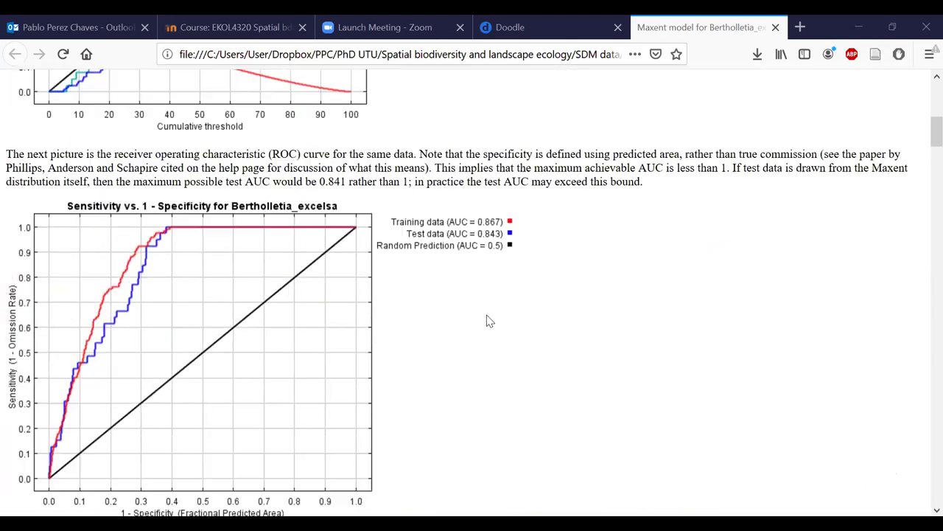
pyautogui.scroll(3, 336, 337)
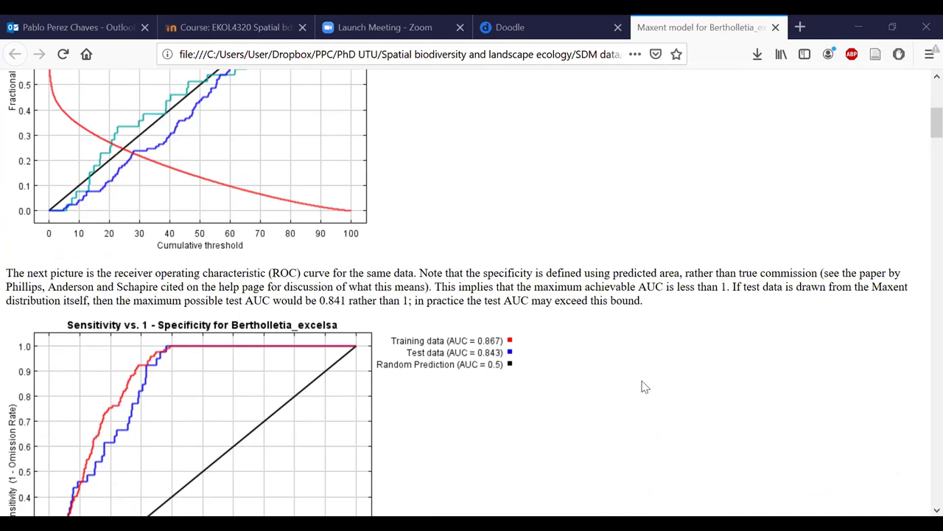
pyautogui.scroll(-8, 645, 387)
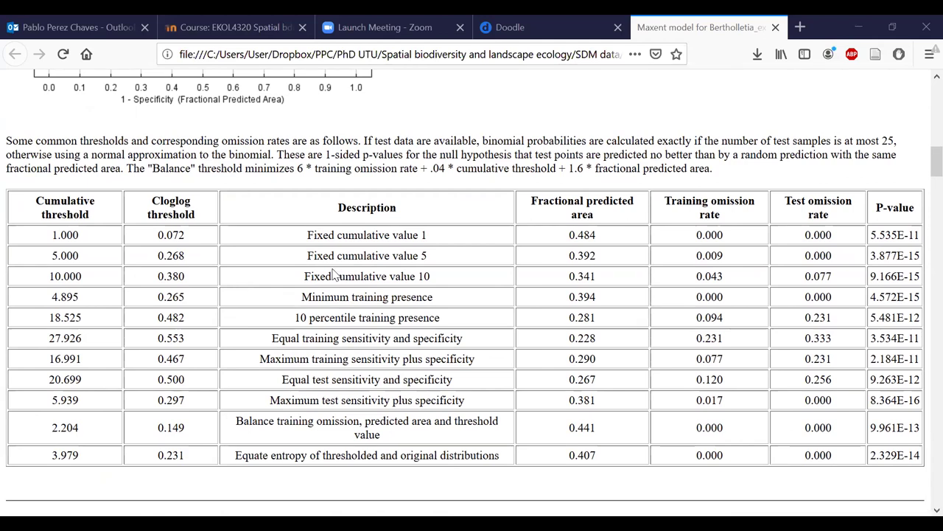
# - Examine the prediction map of the model and the response curves of the environmental variables in the report
pyautogui.scroll(-5, 455, 277)
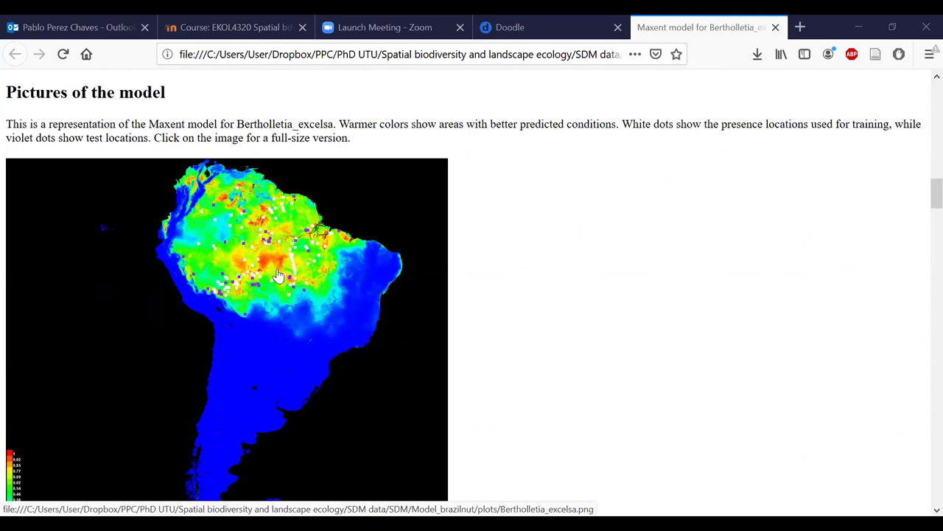
pyautogui.scroll(-2, 322, 290)
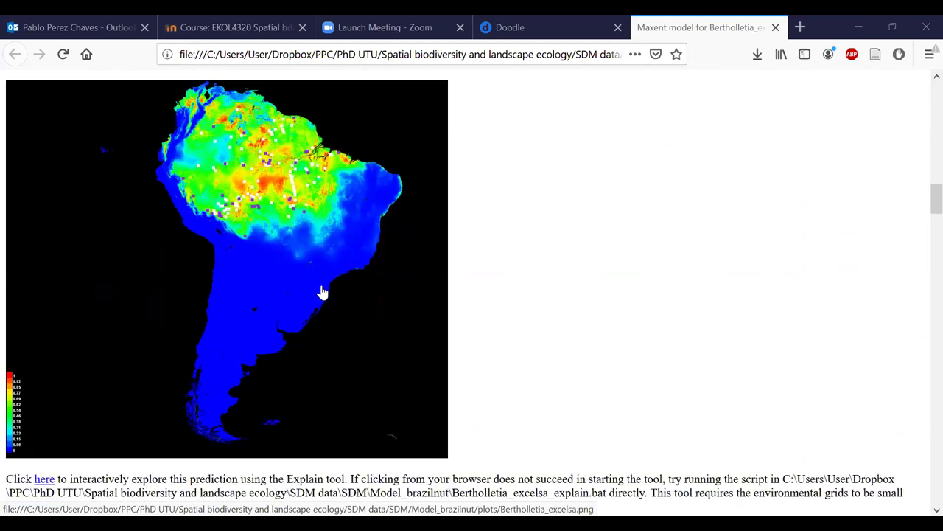
pyautogui.scroll(1, 566, 219)
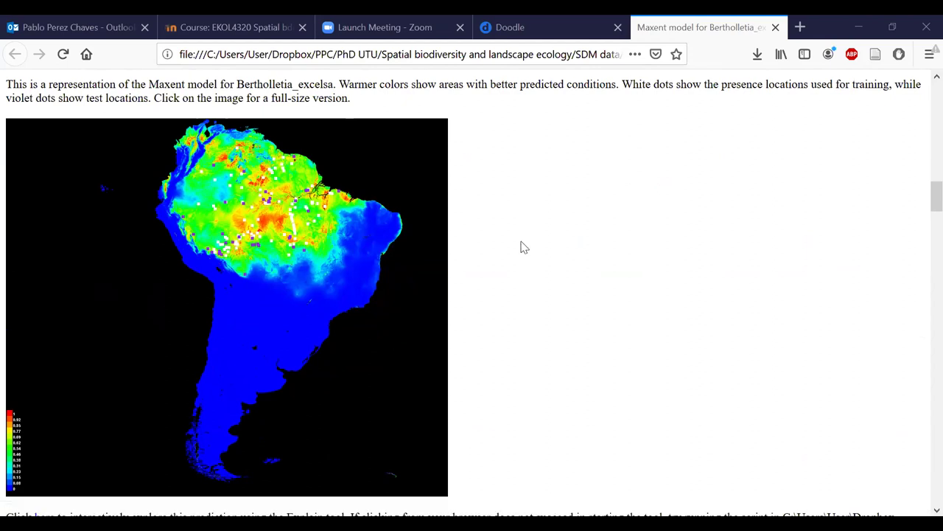
pyautogui.scroll(-5, 521, 247)
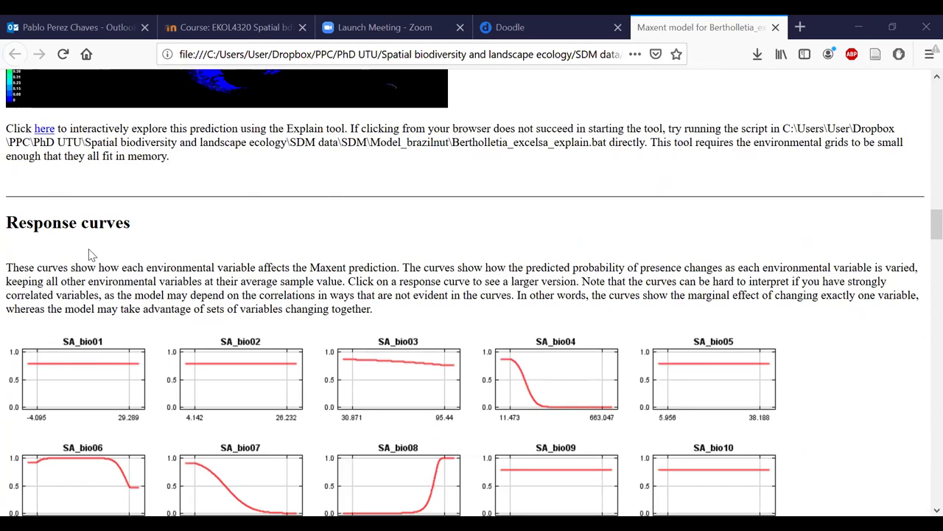
pyautogui.scroll(-1, 92, 254)
pyautogui.scroll(-1, 90, 250)
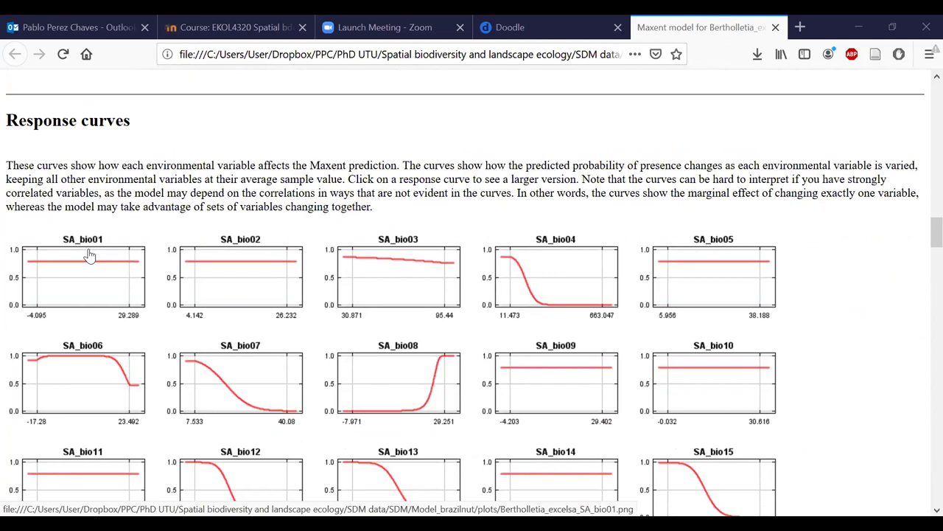
pyautogui.scroll(-2, 89, 255)
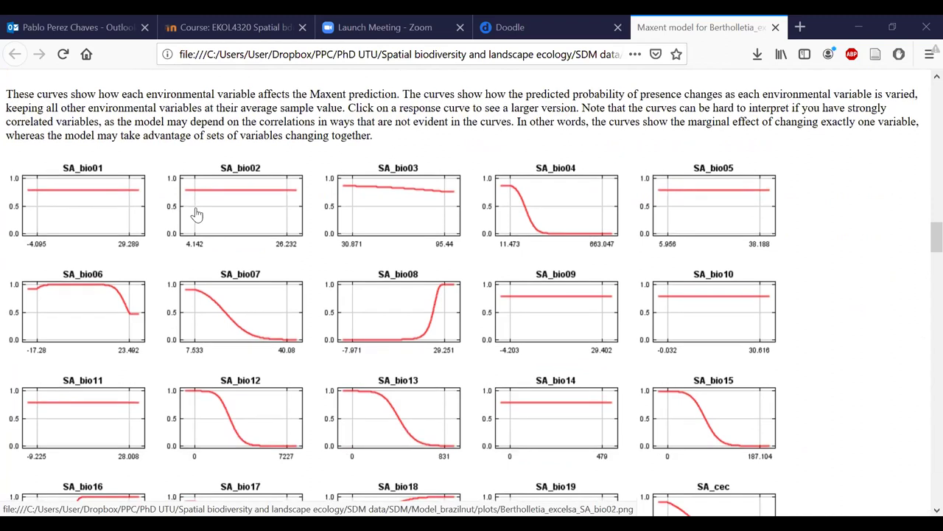